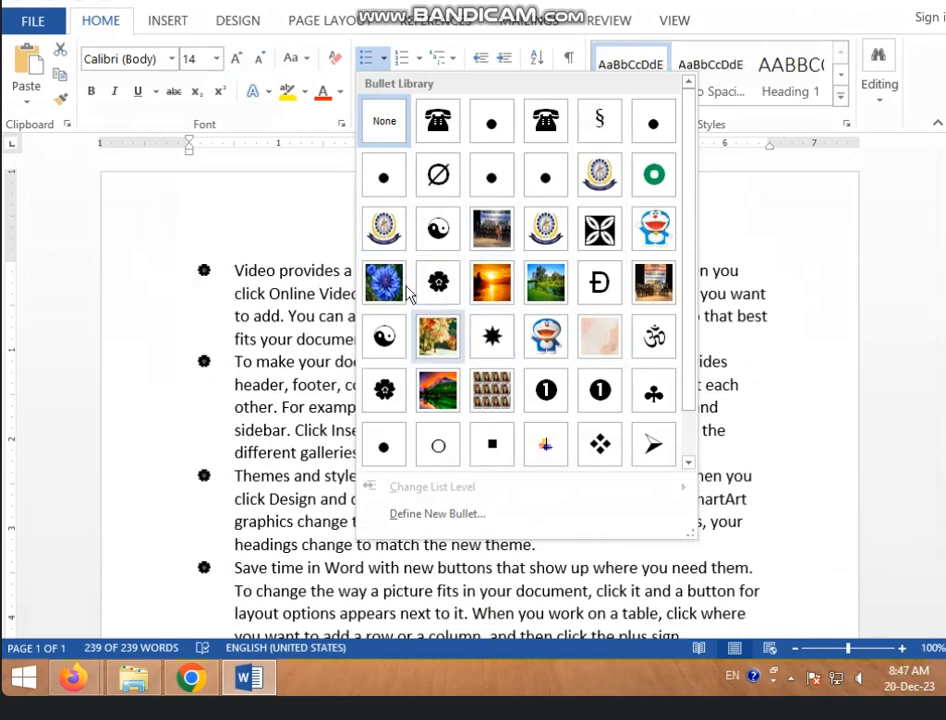
Apply the round emblem picture bullet from the bullet library to all the selected paragraphs
{"action": "left_click", "coordinate": [370, 237]}
{"action": "left_click", "coordinate": [160, 430]}
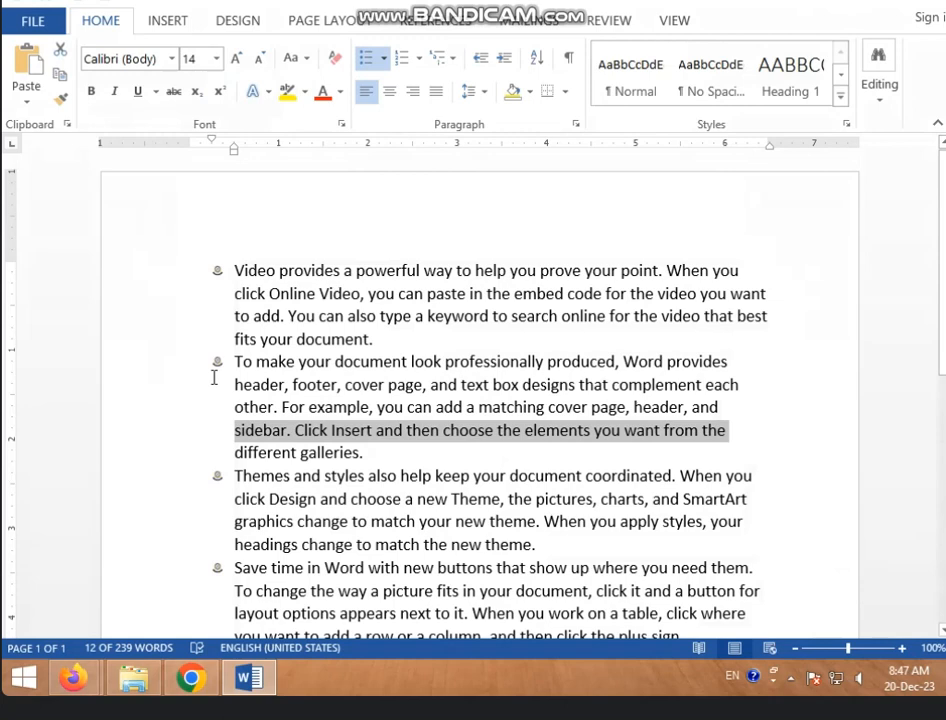
Select all the emblem bullets in the list and enlarge them step by step to size 24
{"action": "left_click", "coordinate": [218, 270]}
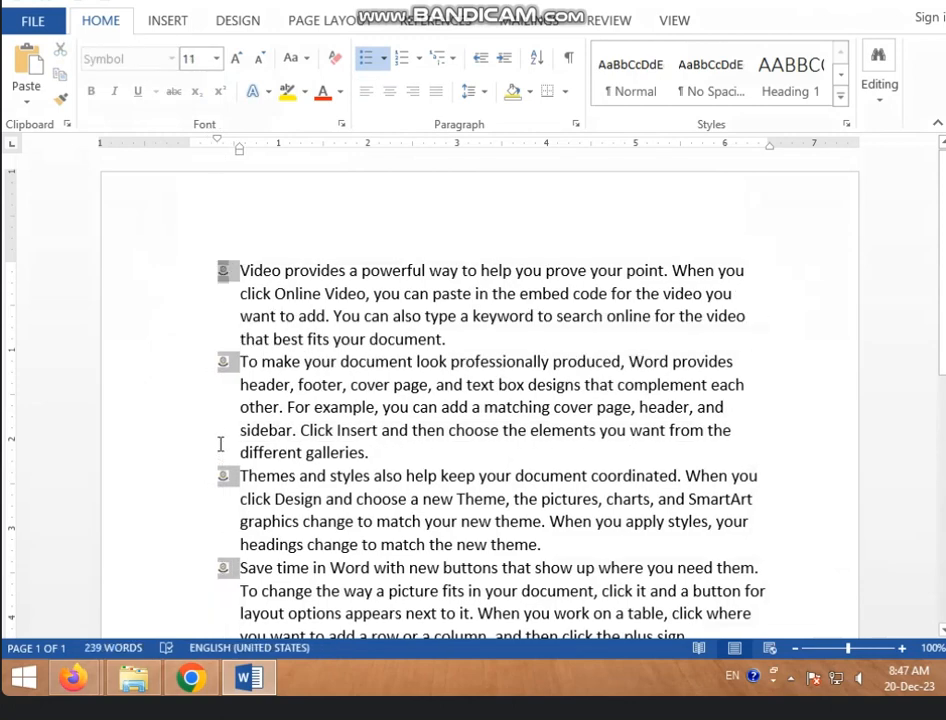
{"action": "left_click", "coordinate": [235, 60]}
{"action": "left_click", "coordinate": [235, 60]}
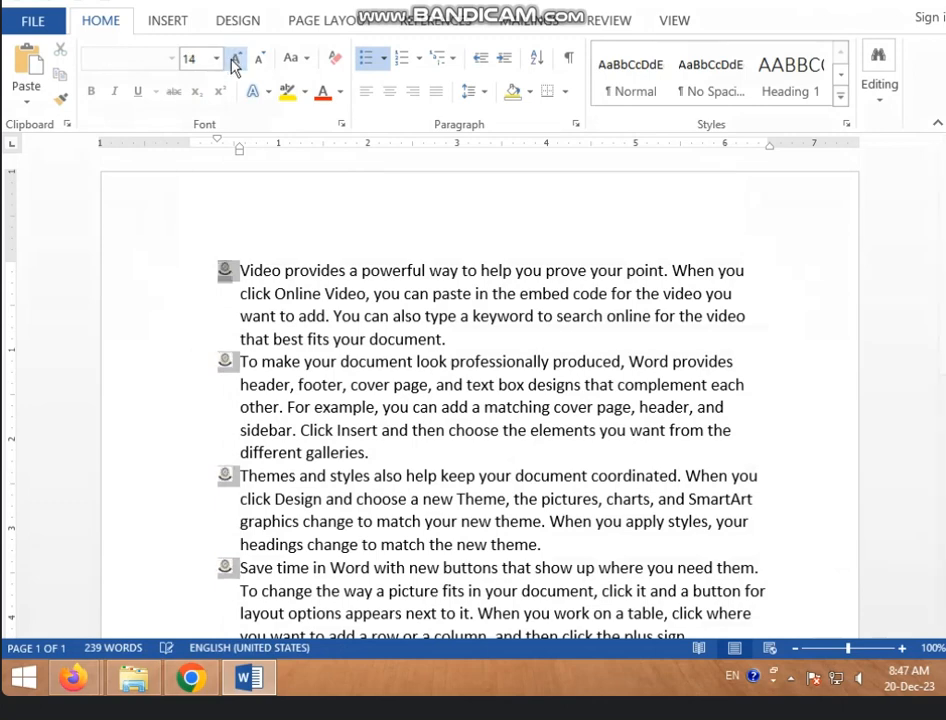
{"action": "left_click", "coordinate": [235, 60]}
{"action": "left_click", "coordinate": [235, 60]}
{"action": "left_click", "coordinate": [235, 60]}
{"action": "left_click", "coordinate": [235, 60]}
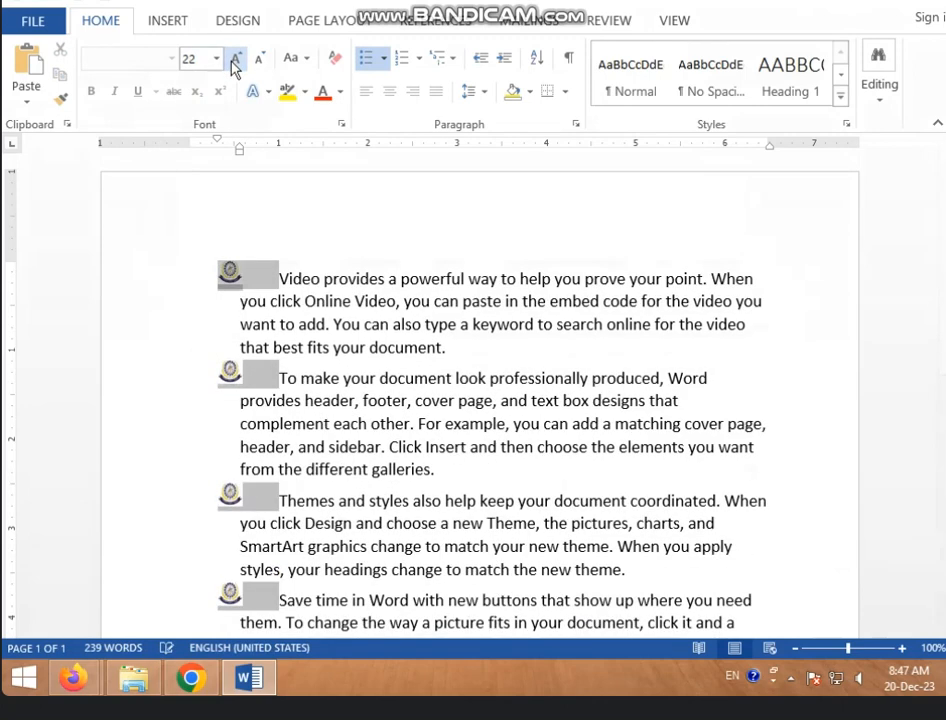
{"action": "left_click", "coordinate": [235, 60]}
{"action": "left_click", "coordinate": [211, 347]}
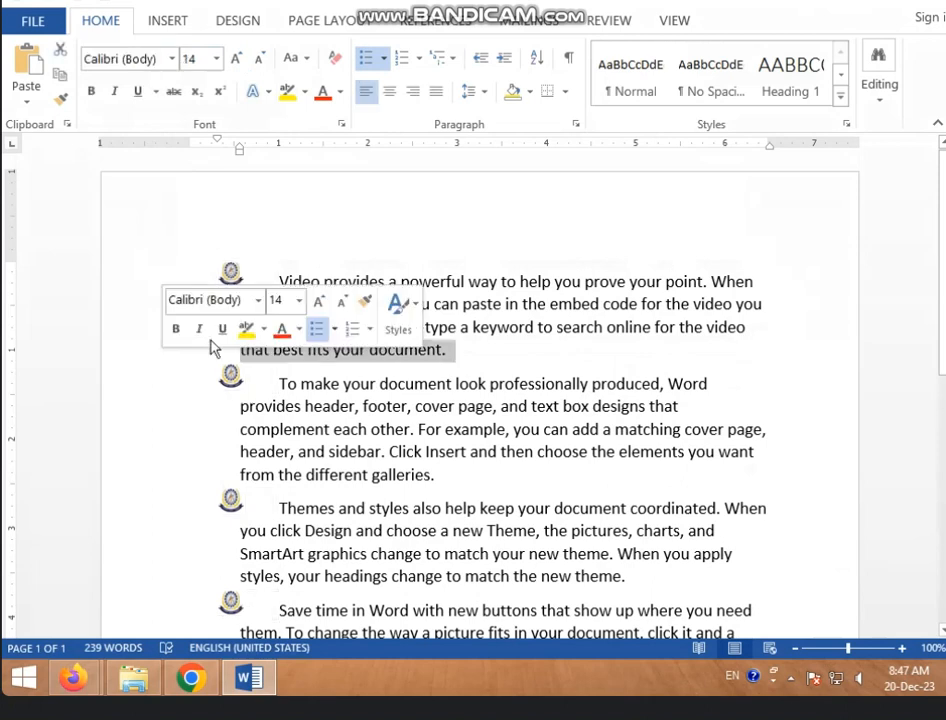
{"action": "left_click", "coordinate": [142, 576]}
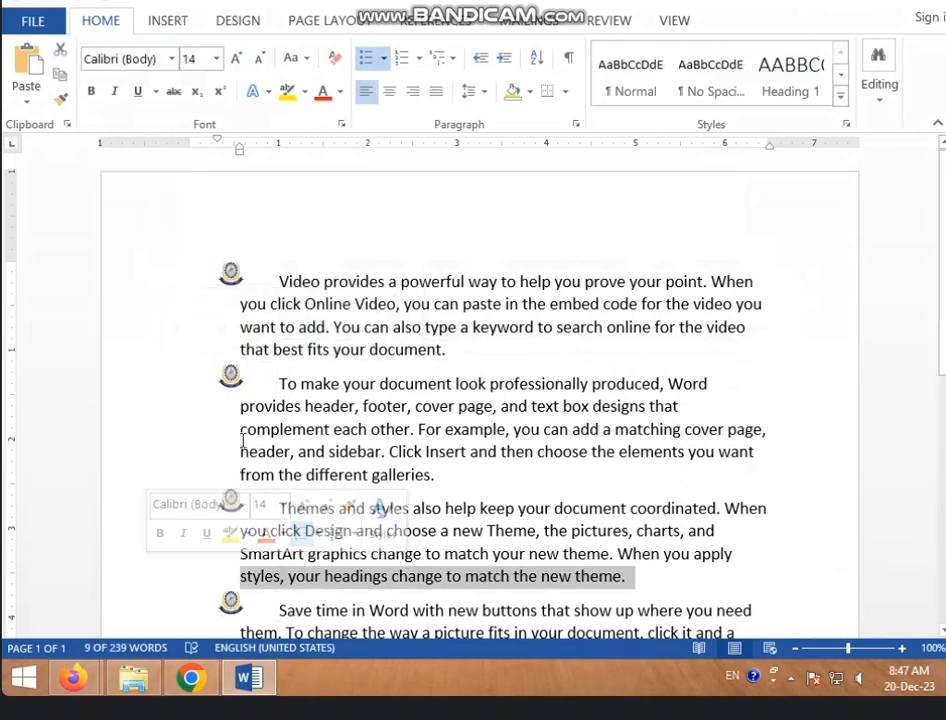
Select the whole document, look through the bullet library and start defining a new bullet
{"action": "left_click", "coordinate": [246, 280]}
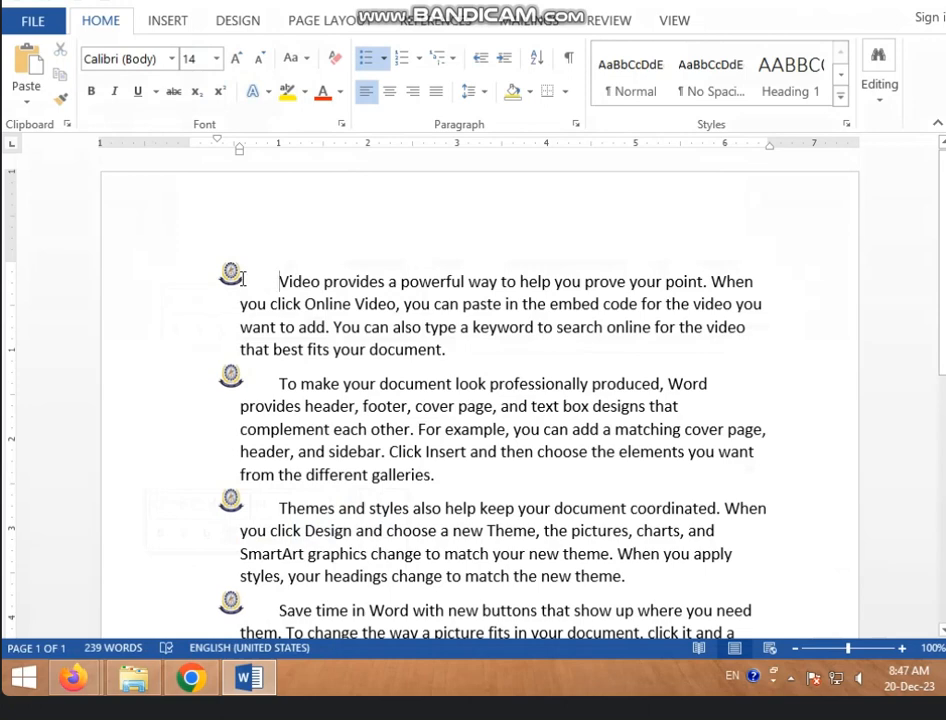
{"action": "key", "text": "ctrl+a"}
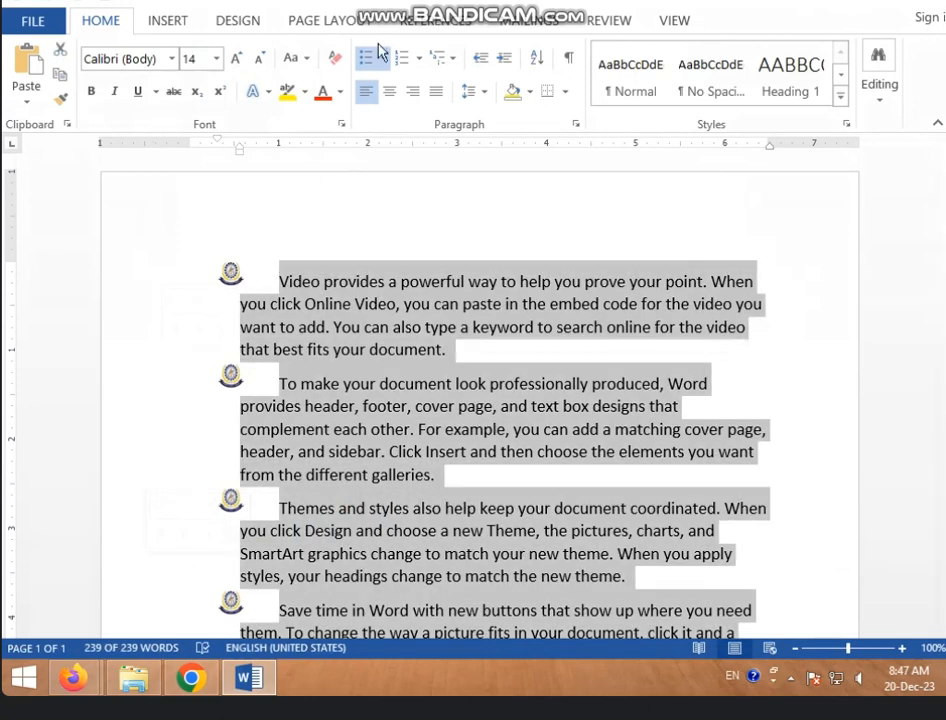
{"action": "left_click", "coordinate": [383, 57]}
{"action": "scroll", "coordinate": [500, 250], "scroll_direction": "down", "scroll_amount": 3}
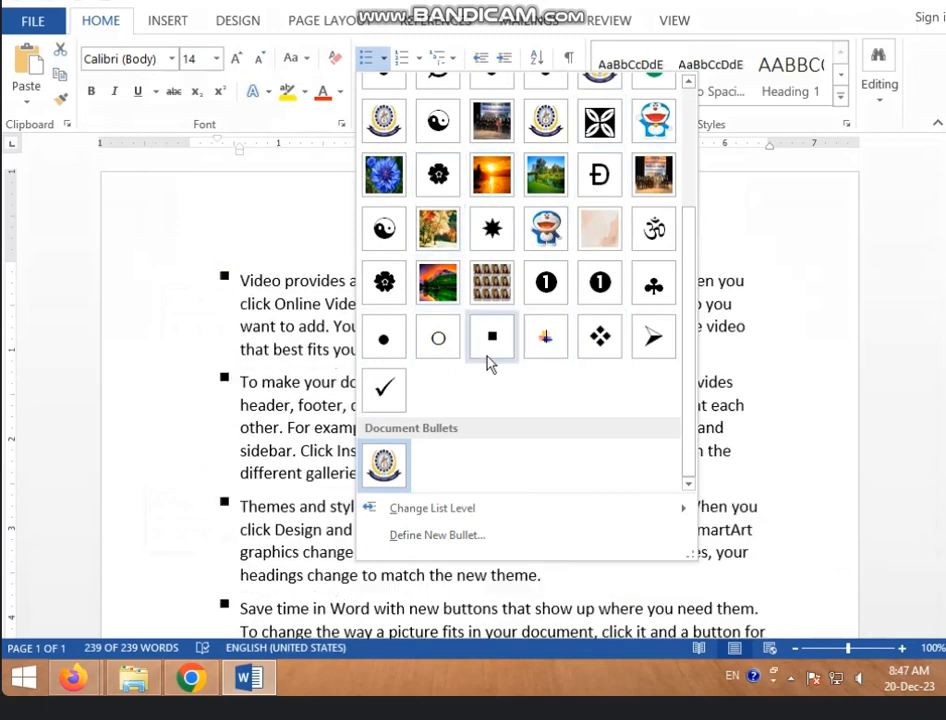
{"action": "scroll", "coordinate": [503, 359], "scroll_direction": "up", "scroll_amount": 3}
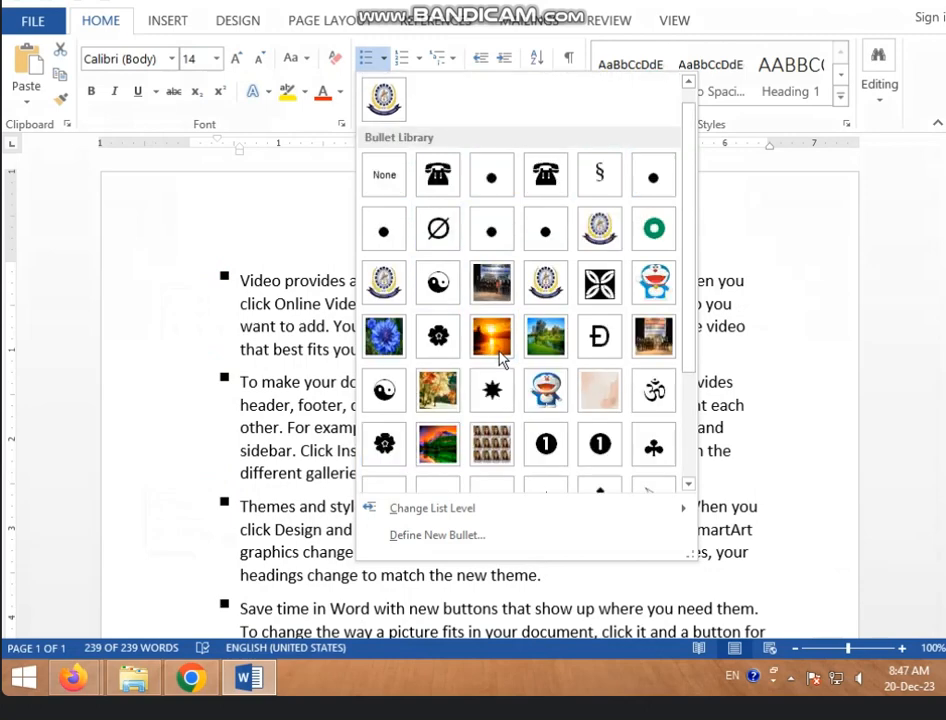
{"action": "scroll", "coordinate": [491, 341], "scroll_direction": "down", "scroll_amount": 3}
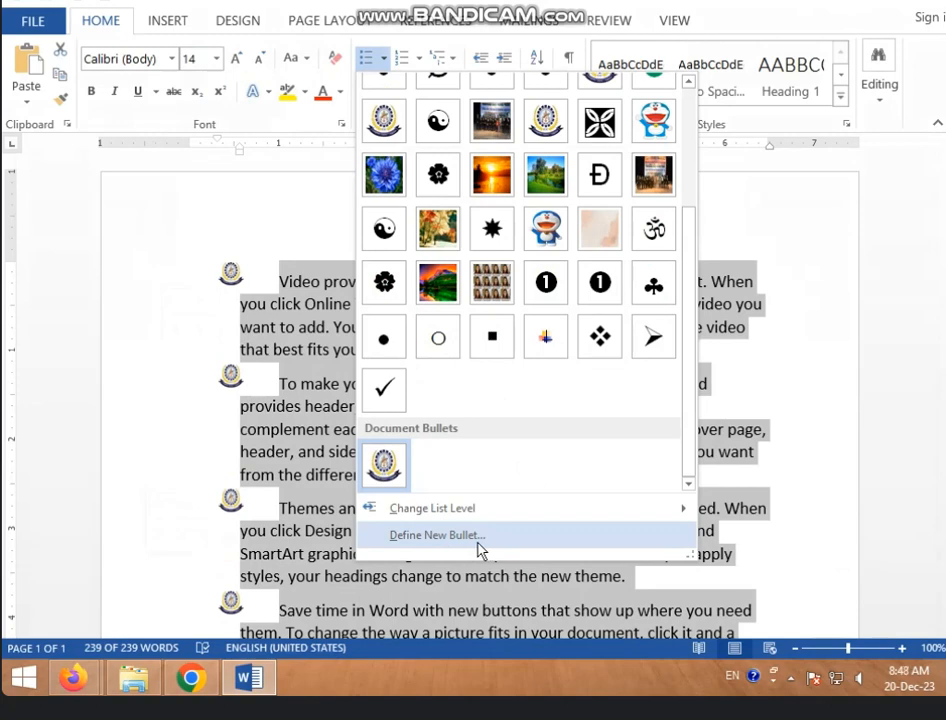
{"action": "left_click", "coordinate": [479, 549]}
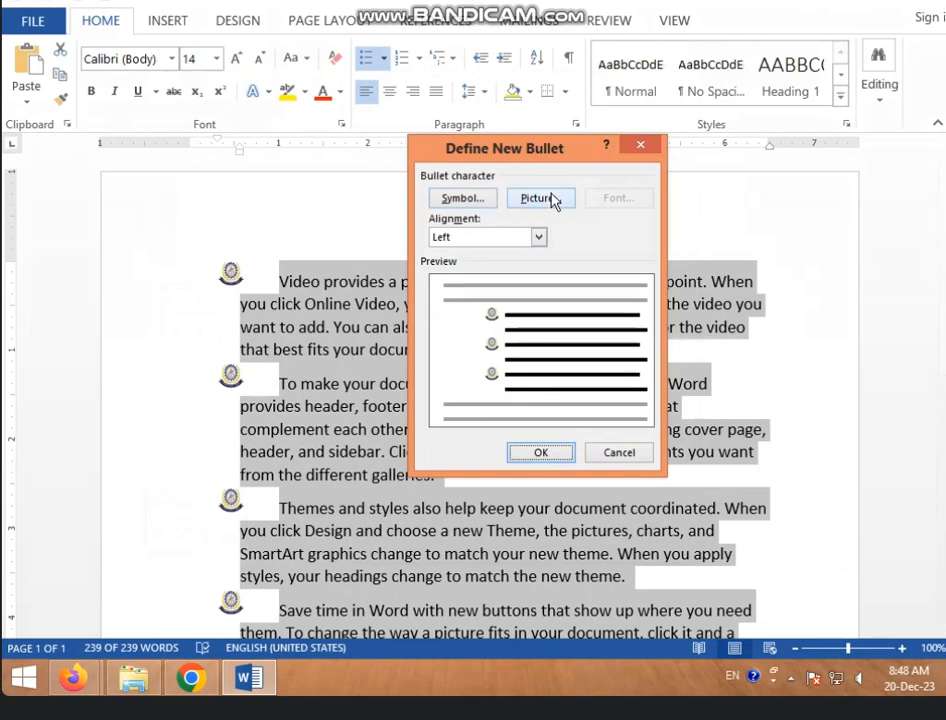
Define the Om symbol (Wingdings 92) from the recently used symbols as the bullet character and apply it to the list
{"action": "left_click", "coordinate": [481, 198]}
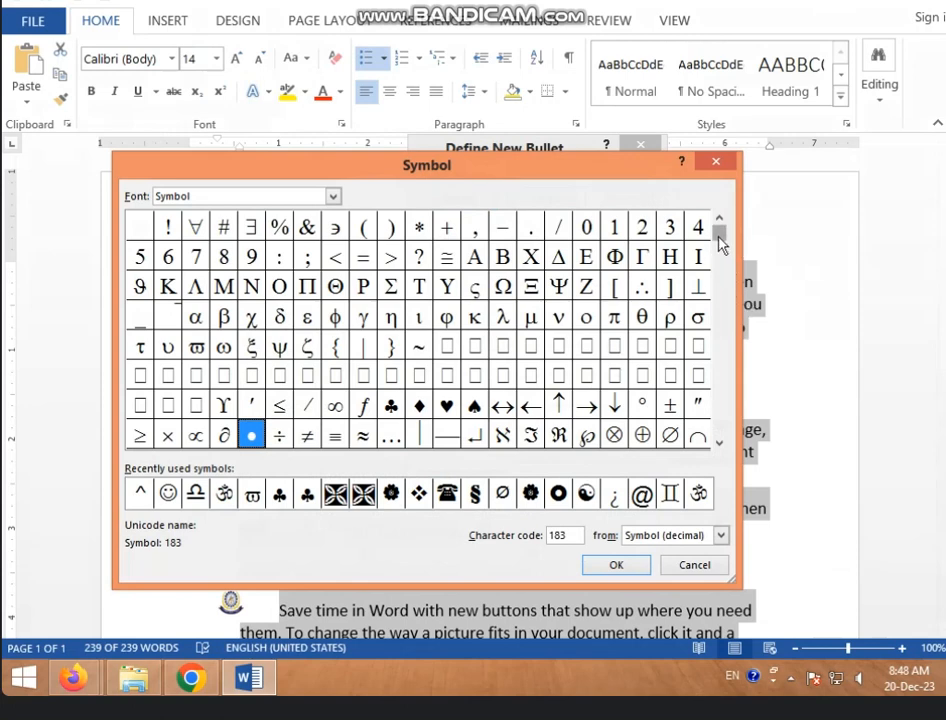
{"action": "left_click", "coordinate": [718, 441]}
{"action": "left_click", "coordinate": [718, 441]}
{"action": "left_click", "coordinate": [718, 441]}
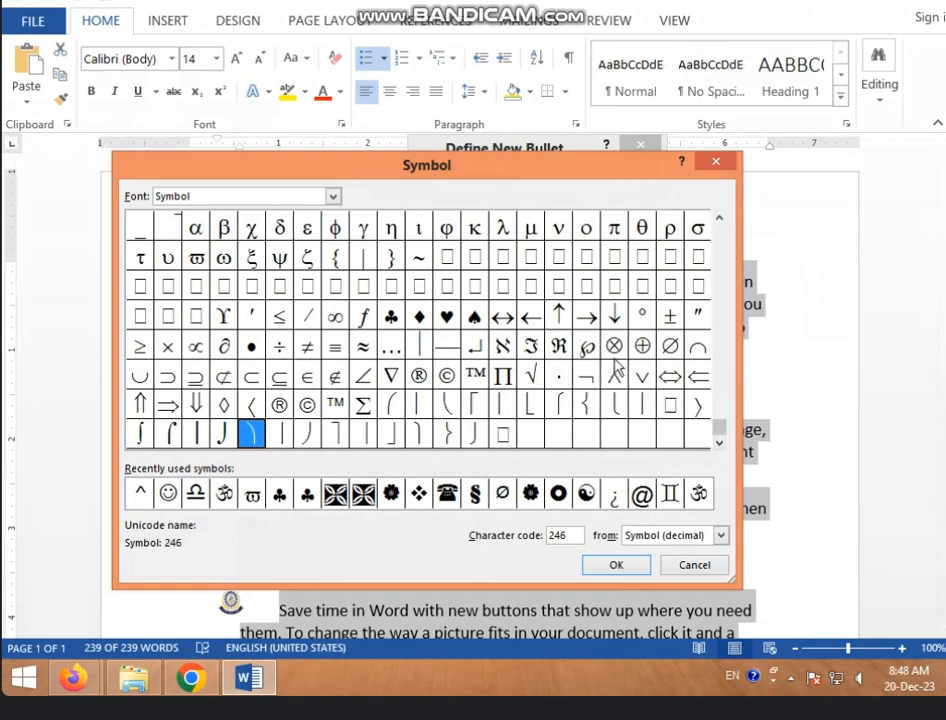
{"action": "left_click", "coordinate": [719, 216]}
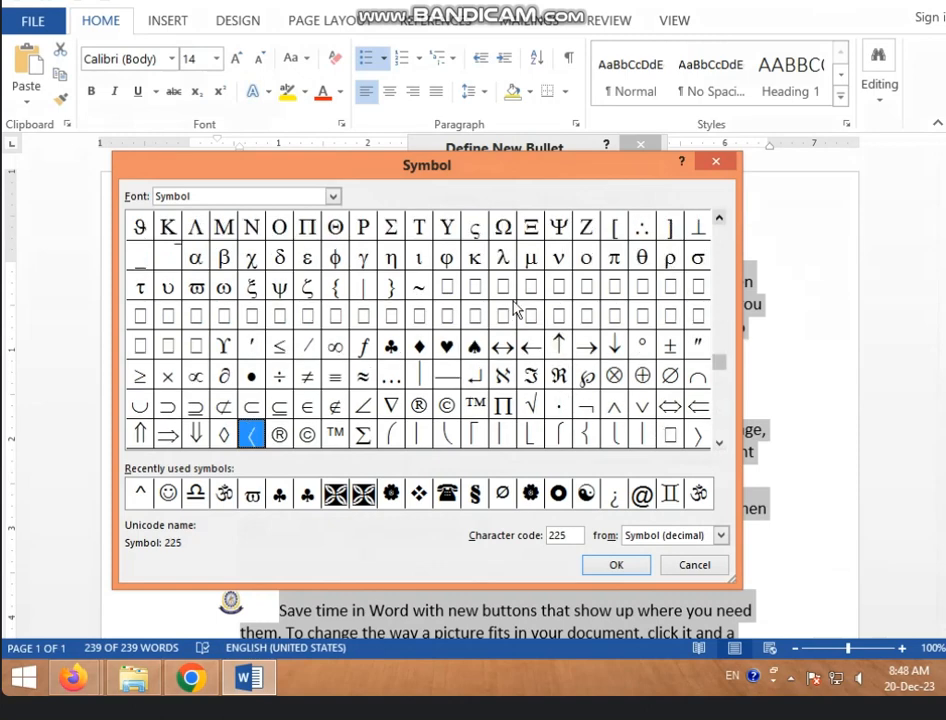
{"action": "left_click", "coordinate": [391, 345]}
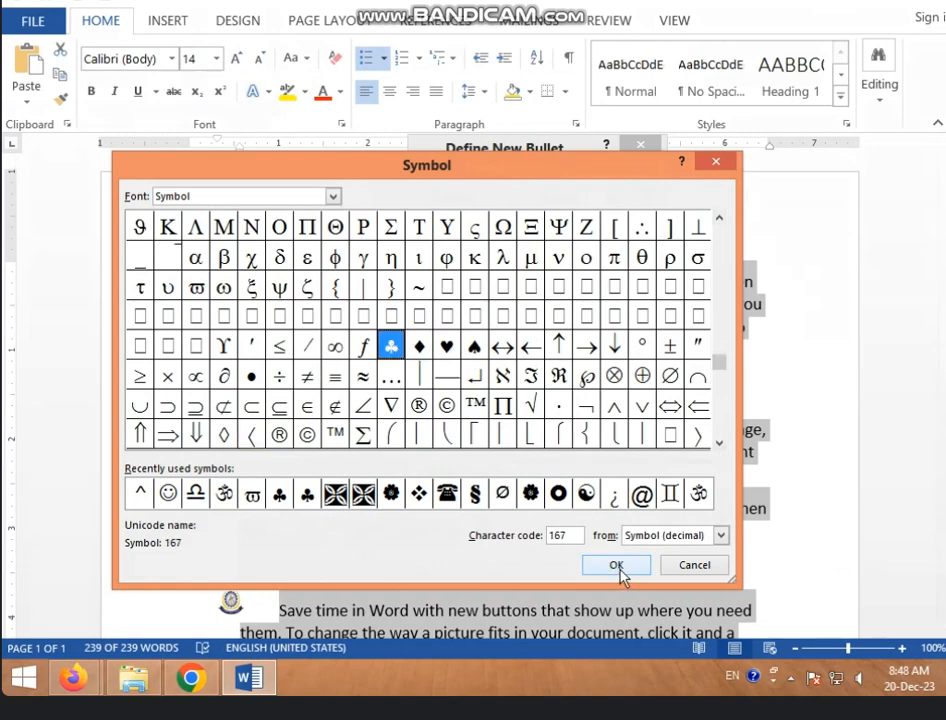
{"action": "left_click", "coordinate": [698, 493]}
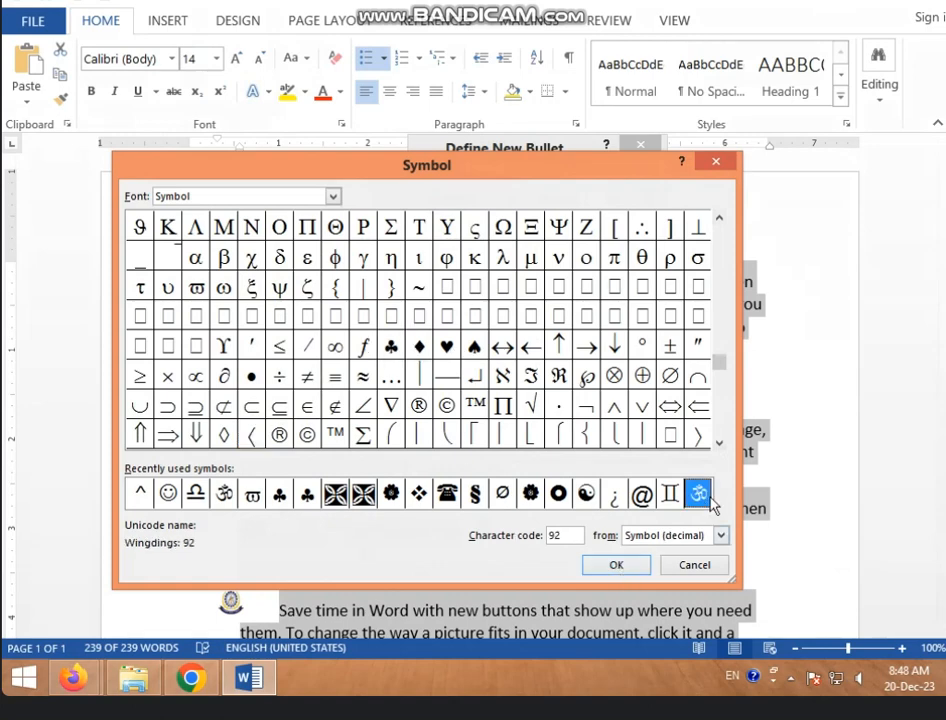
{"action": "left_click", "coordinate": [614, 565]}
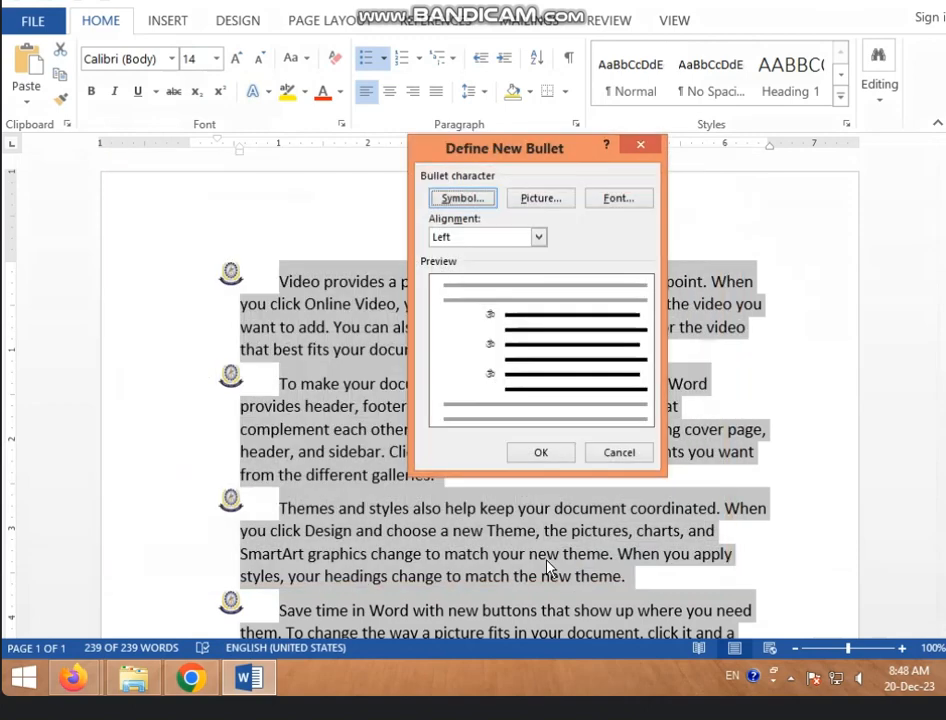
{"action": "left_click", "coordinate": [550, 455]}
{"action": "left_click", "coordinate": [239, 404]}
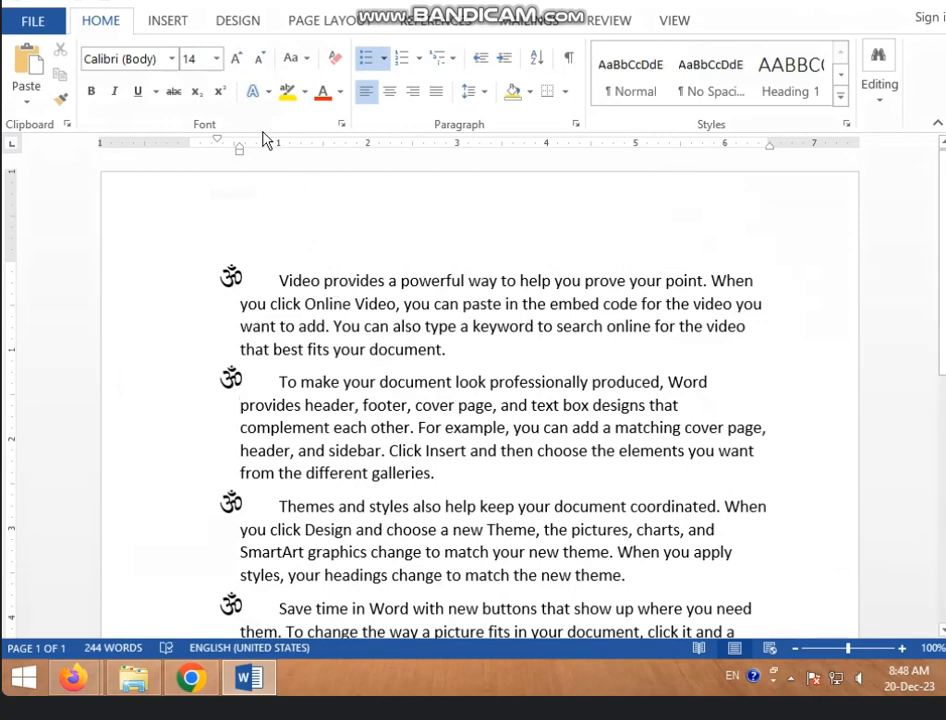
Select the whole document and open the font settings of its Om bullet for editing
{"action": "key", "text": "ctrl+a"}
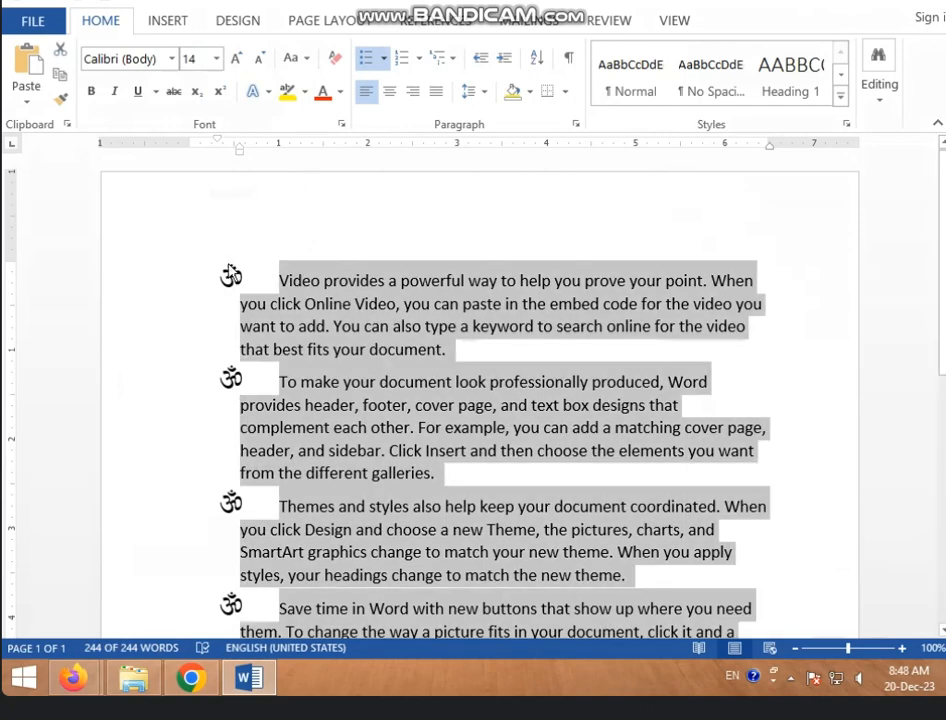
{"action": "left_click", "coordinate": [385, 66]}
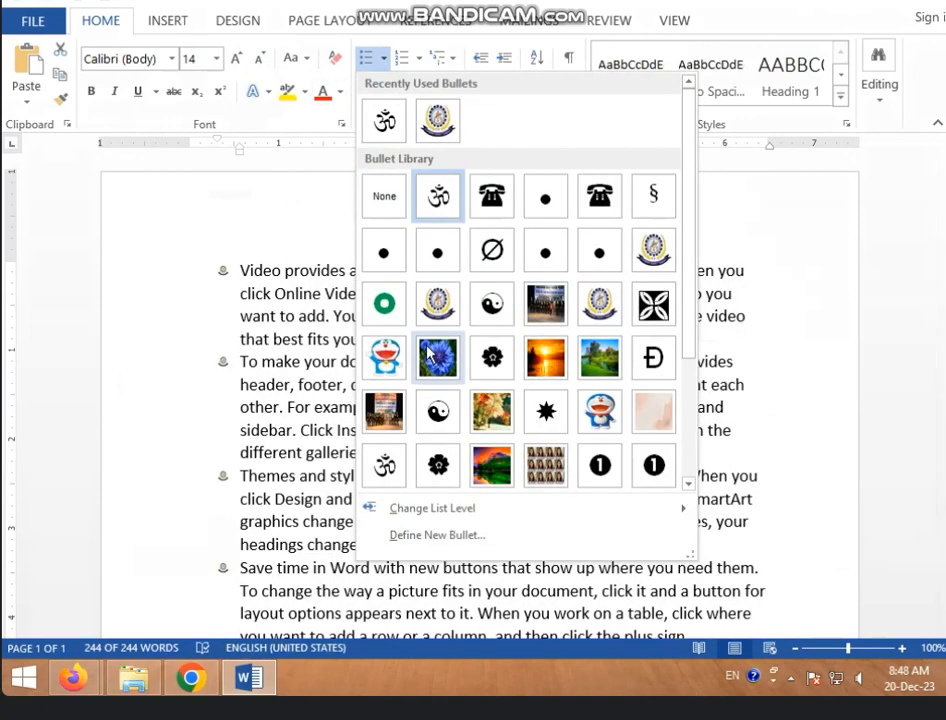
{"action": "left_click", "coordinate": [512, 549]}
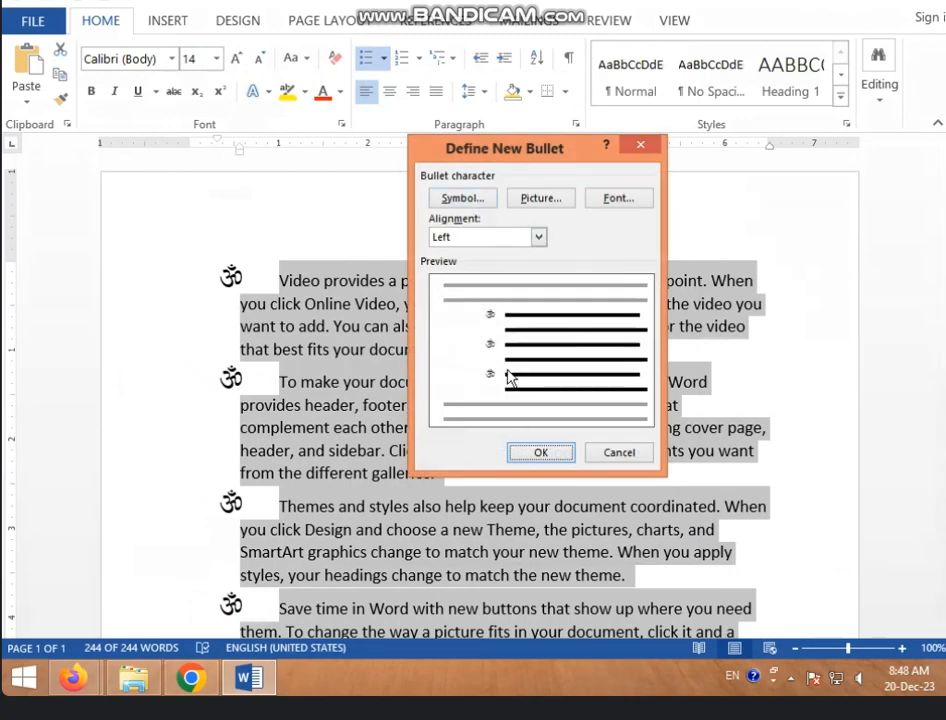
{"action": "left_click", "coordinate": [617, 199]}
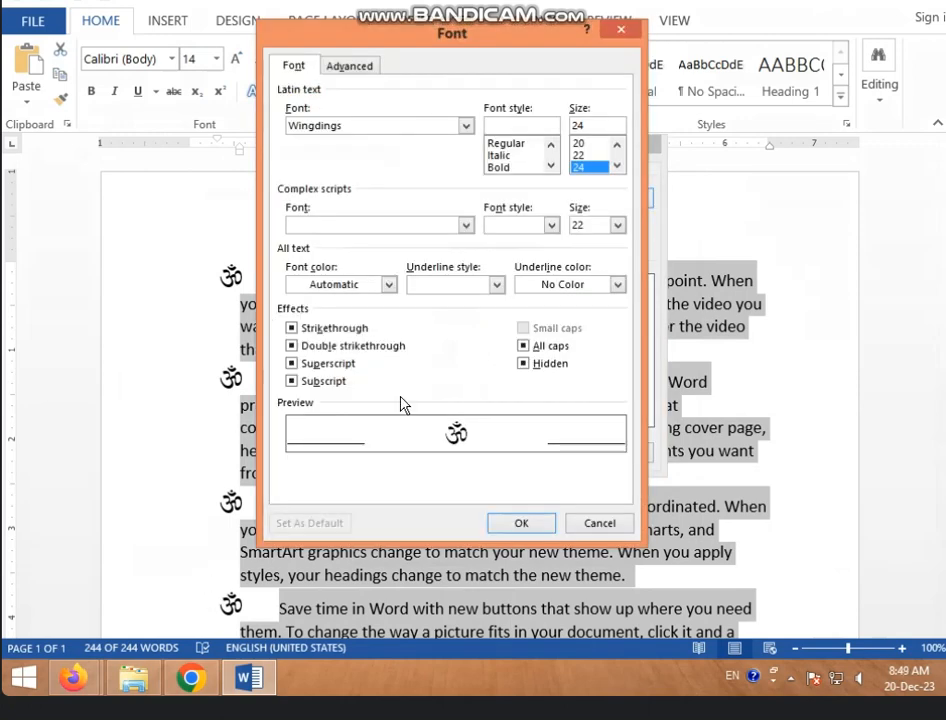
Set the bullet's complex scripts font to Arial Unicode MS, Bold, size 22
{"action": "left_click", "coordinate": [466, 225]}
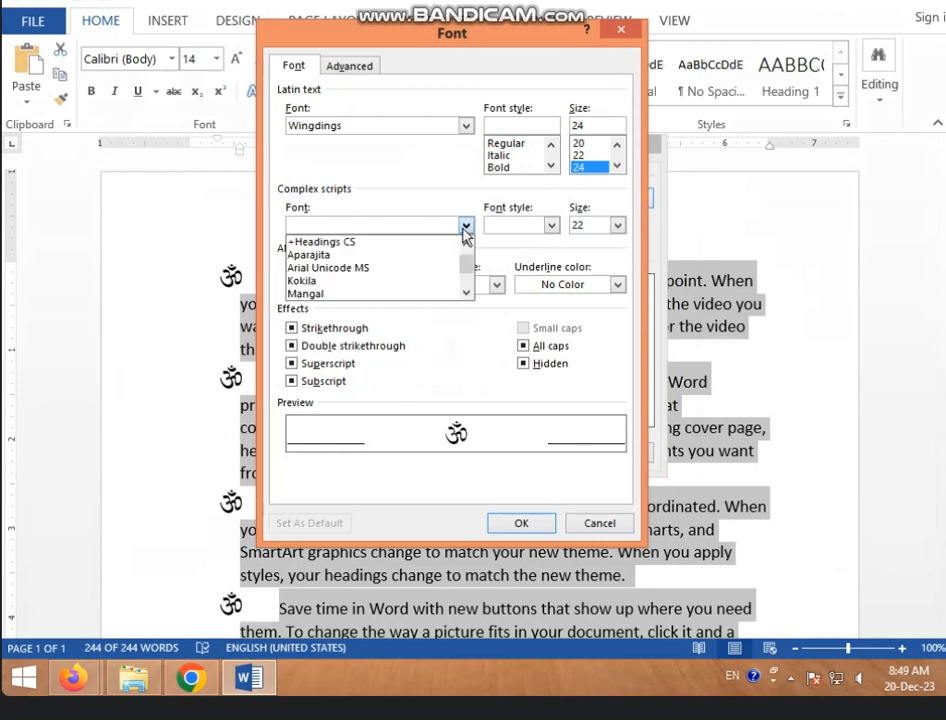
{"action": "scroll", "coordinate": [414, 295], "scroll_direction": "down", "scroll_amount": 1}
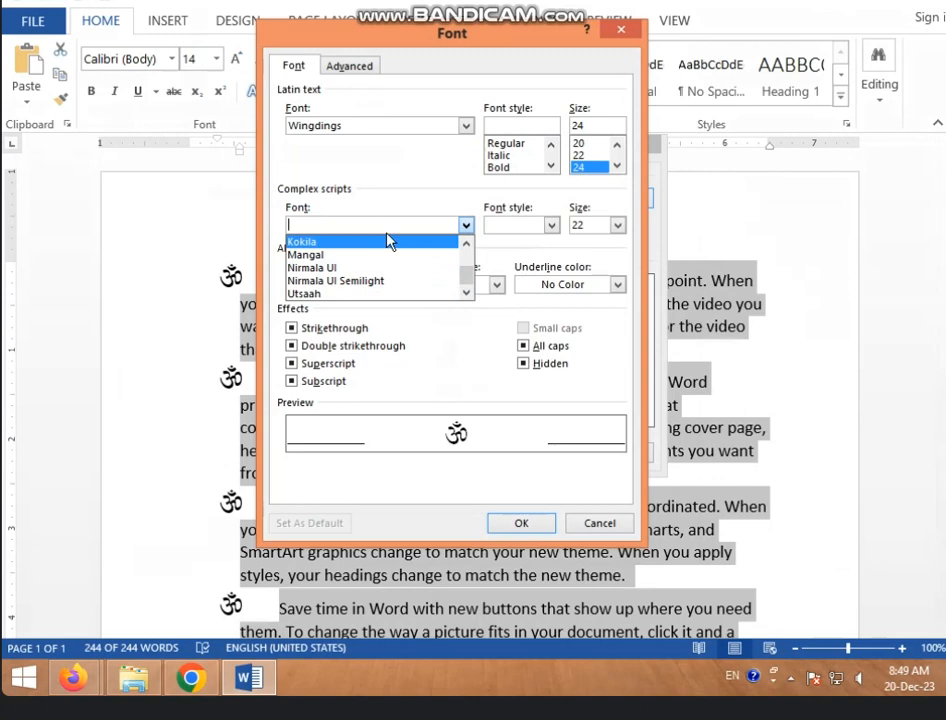
{"action": "scroll", "coordinate": [390, 258], "scroll_direction": "up", "scroll_amount": 1}
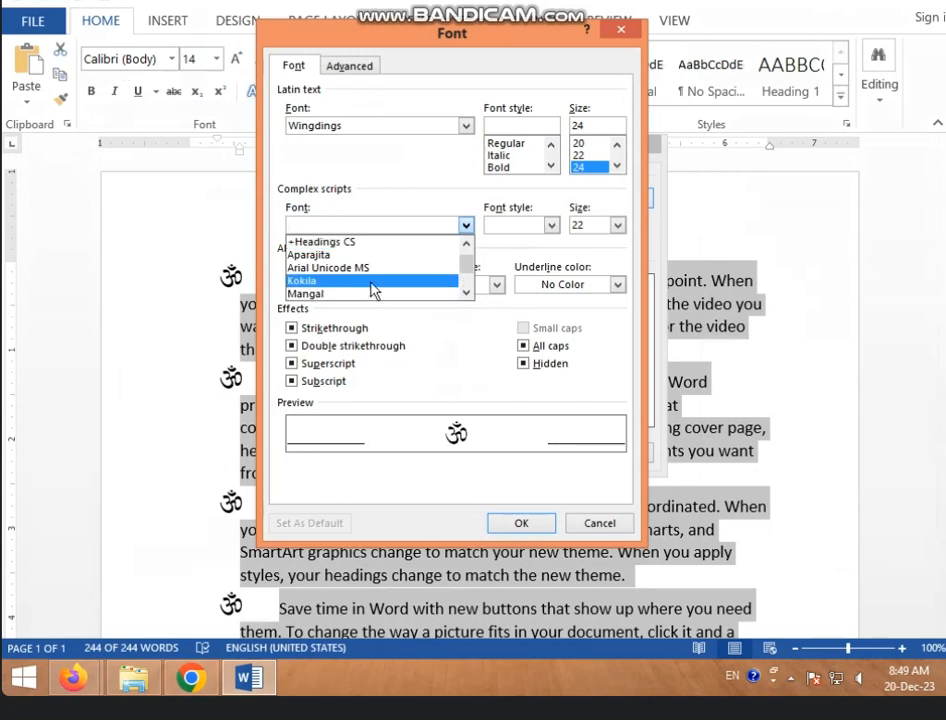
{"action": "left_click", "coordinate": [330, 267]}
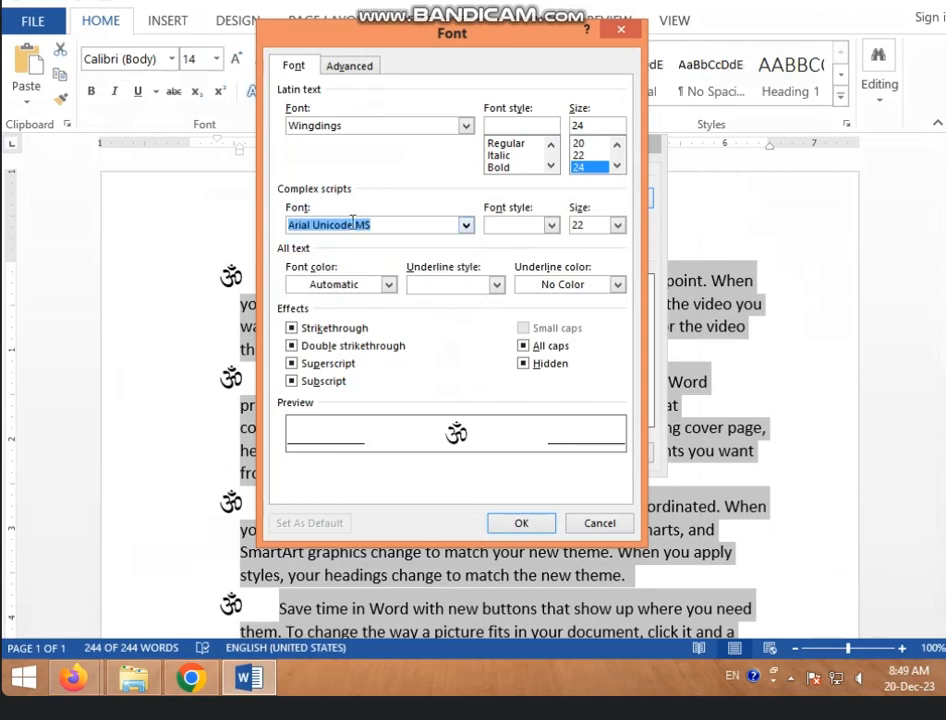
{"action": "left_click", "coordinate": [551, 225]}
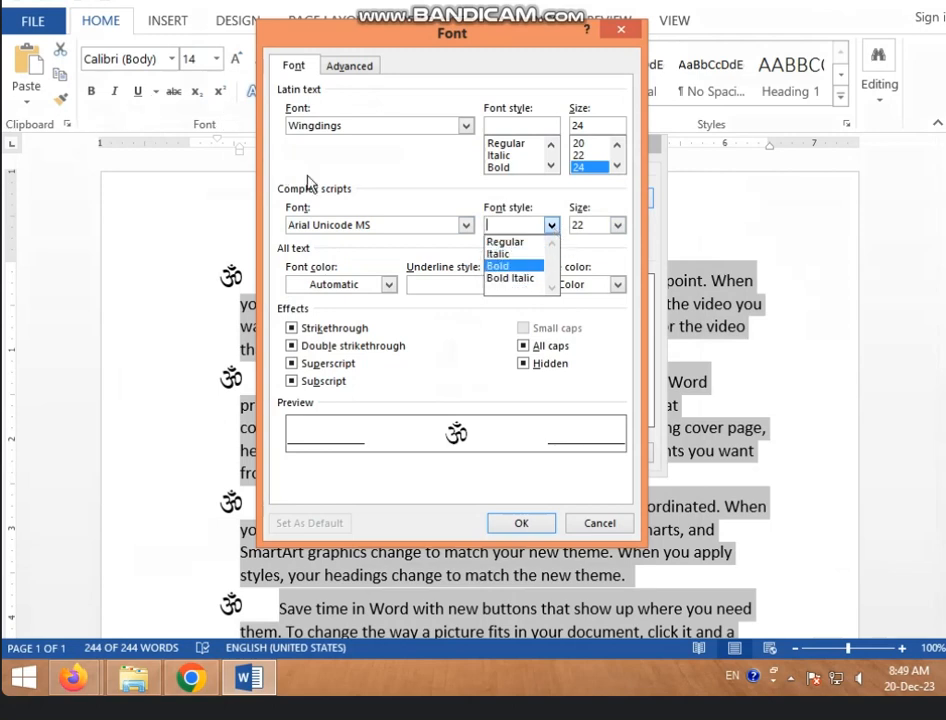
{"action": "left_click", "coordinate": [499, 266]}
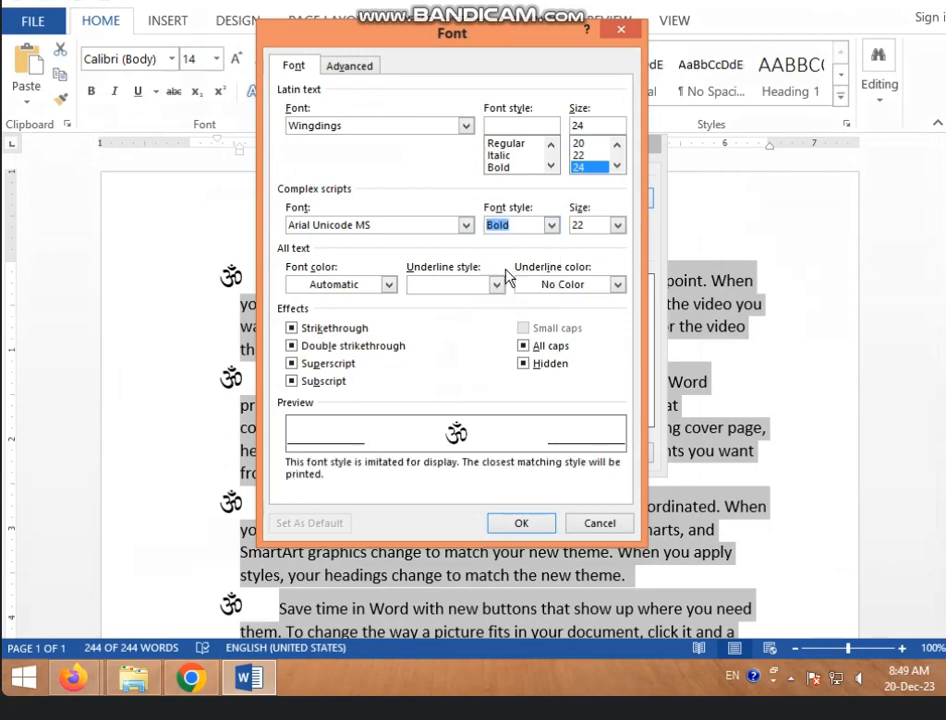
{"action": "left_click", "coordinate": [616, 226]}
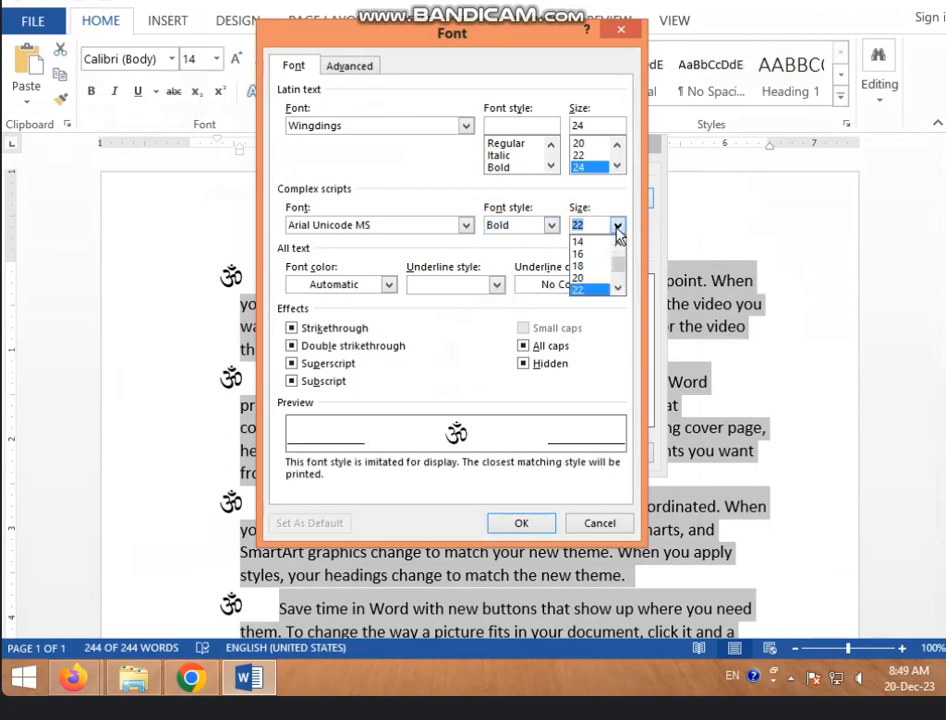
{"action": "left_click", "coordinate": [617, 288]}
{"action": "left_click", "coordinate": [595, 277]}
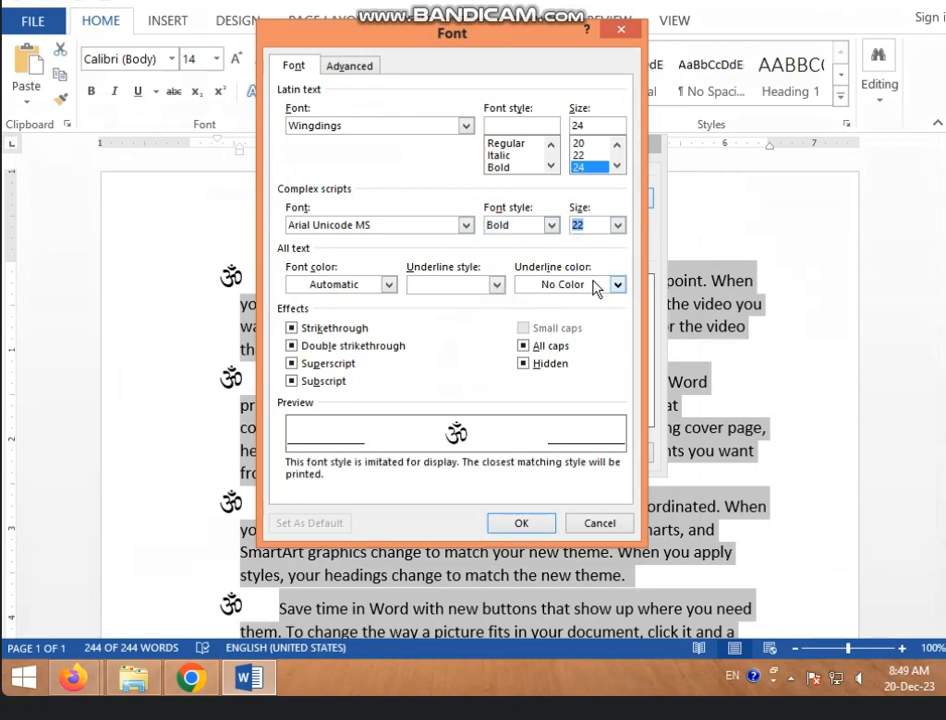
Set the bullet's font color to the green theme color and its underline style to a double line
{"action": "left_click", "coordinate": [388, 286]}
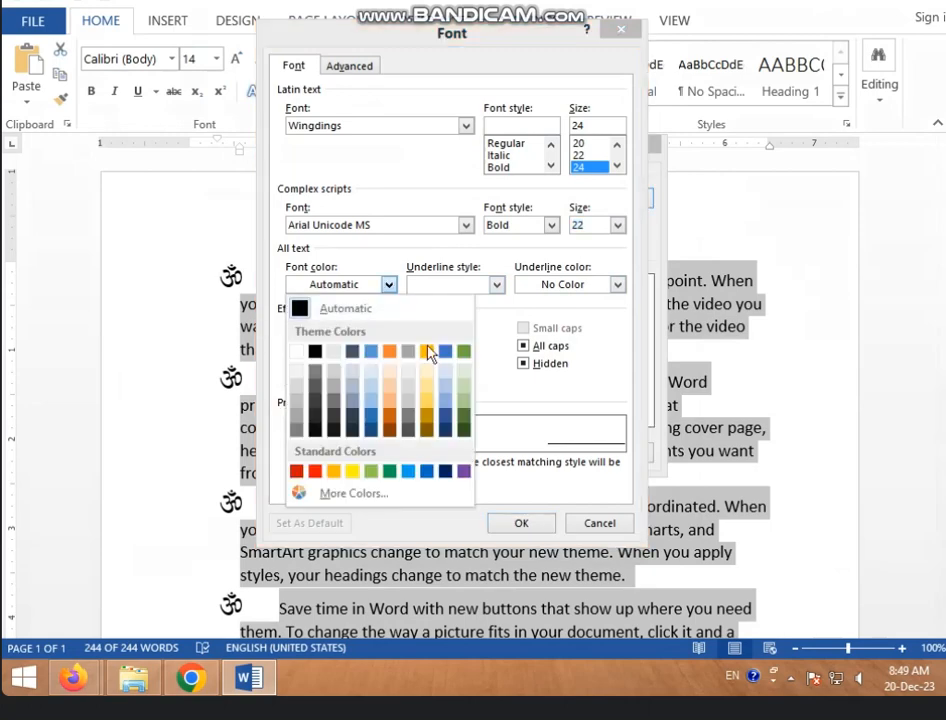
{"action": "left_click", "coordinate": [466, 354]}
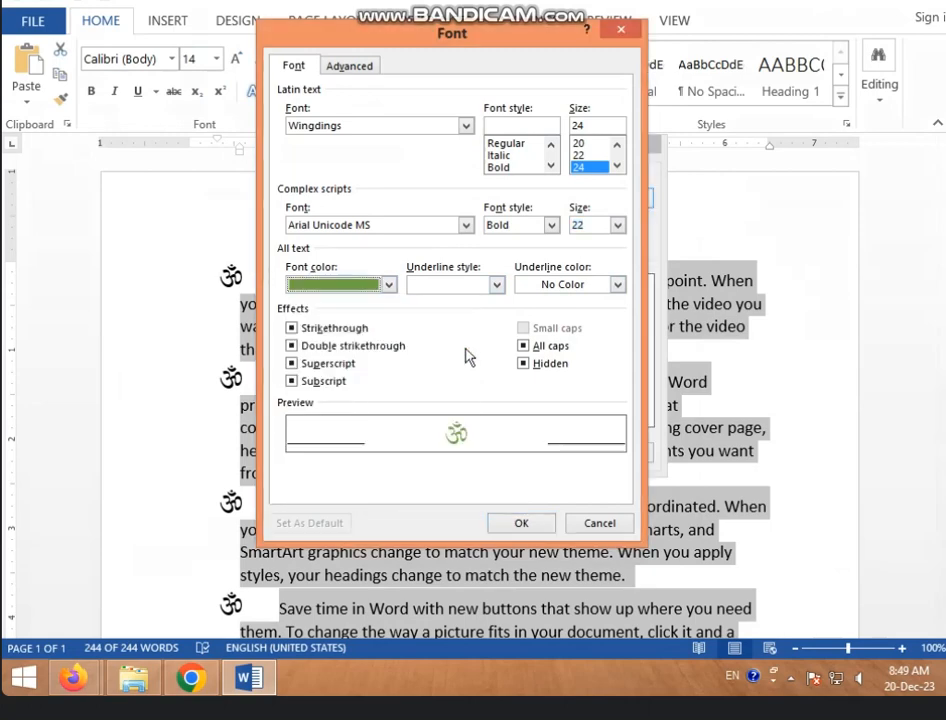
{"action": "left_click", "coordinate": [498, 294]}
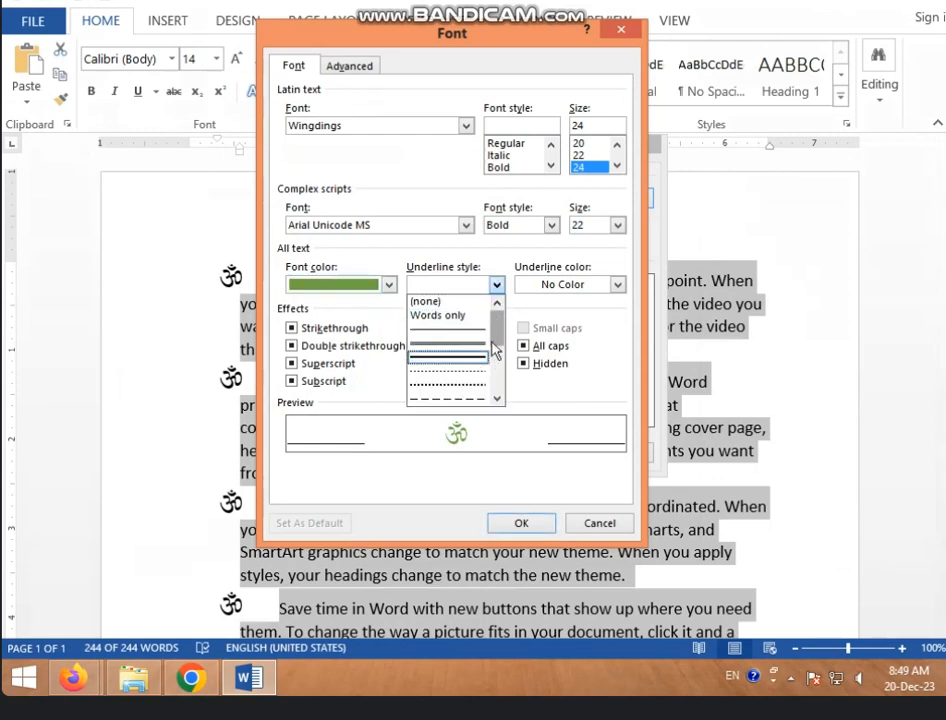
{"action": "scroll", "coordinate": [498, 368], "scroll_direction": "down", "scroll_amount": 5}
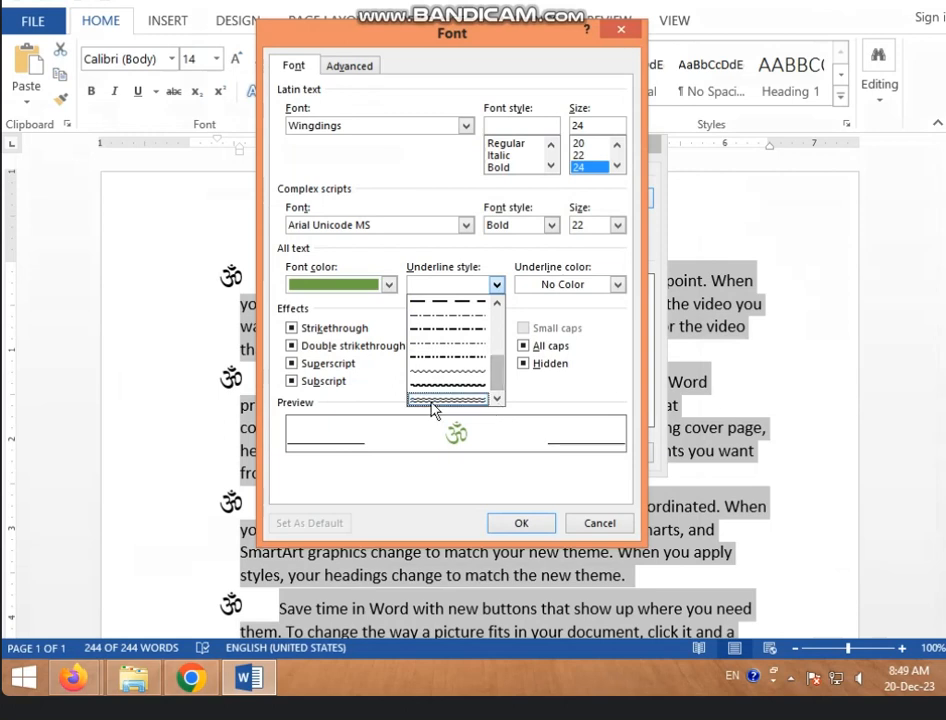
{"action": "left_click_drag", "start_coordinate": [497, 372], "coordinate": [496, 332]}
{"action": "left_click", "coordinate": [470, 345]}
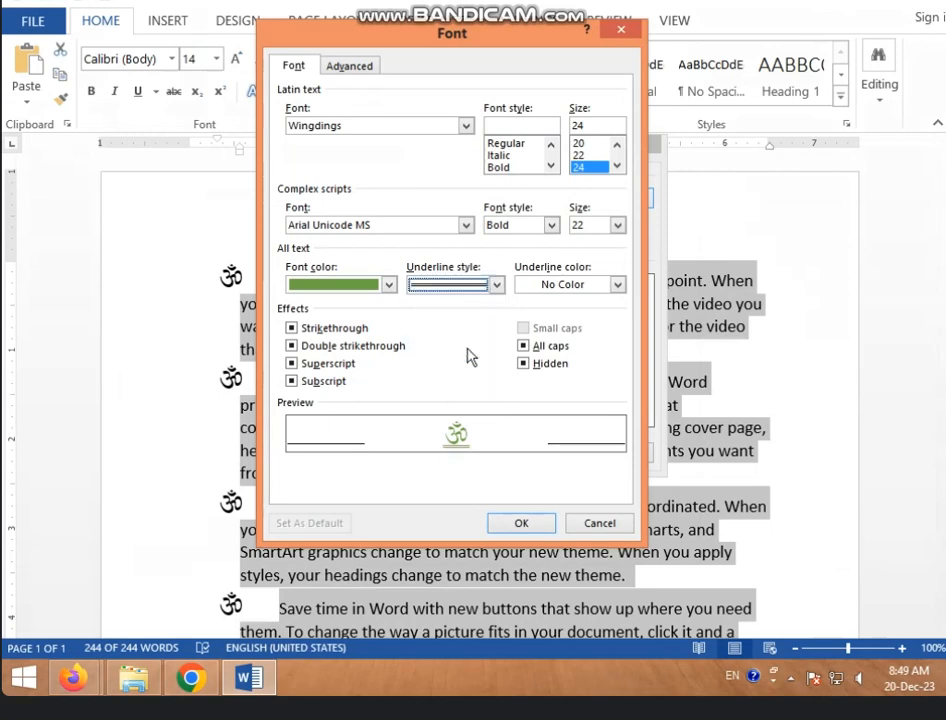
Set the bullet's underline color to the darker blue theme color and apply the bullet formatting to the list
{"action": "left_click", "coordinate": [617, 287]}
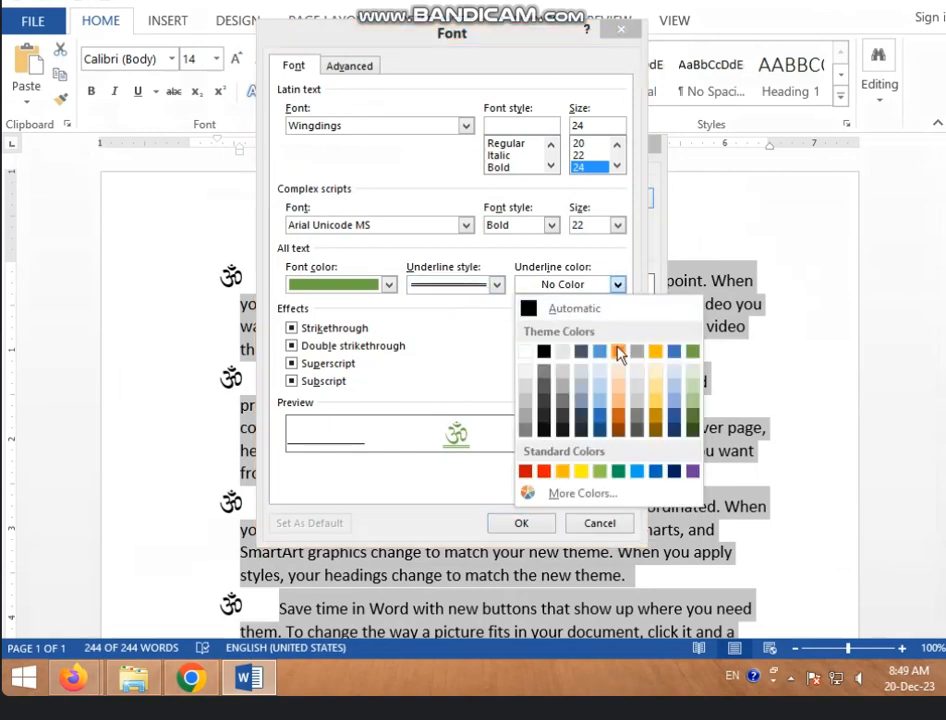
{"action": "left_click", "coordinate": [674, 352]}
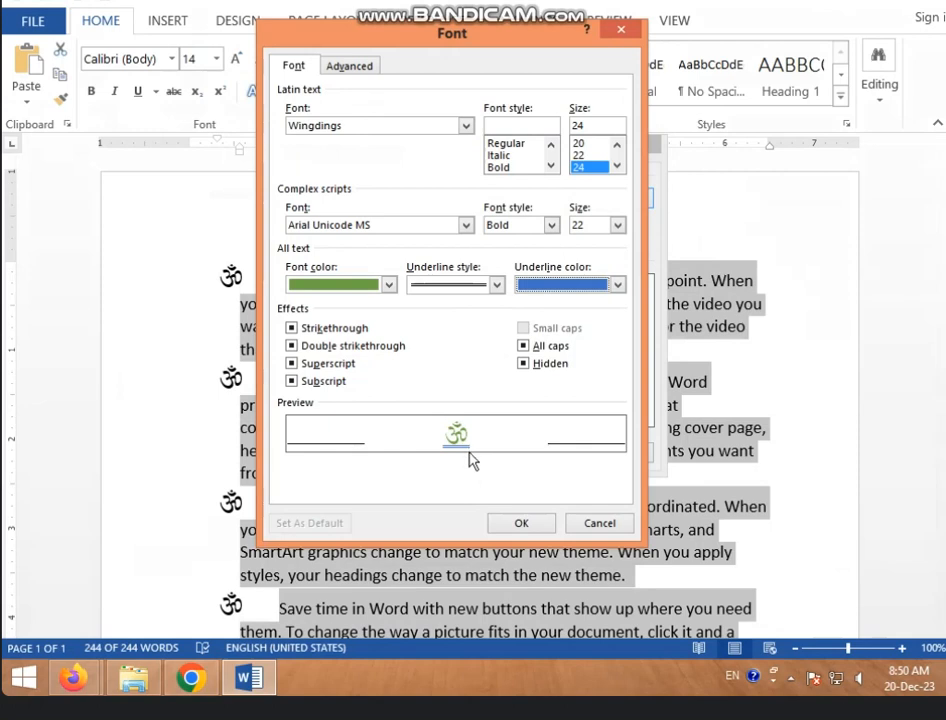
{"action": "left_click", "coordinate": [530, 523]}
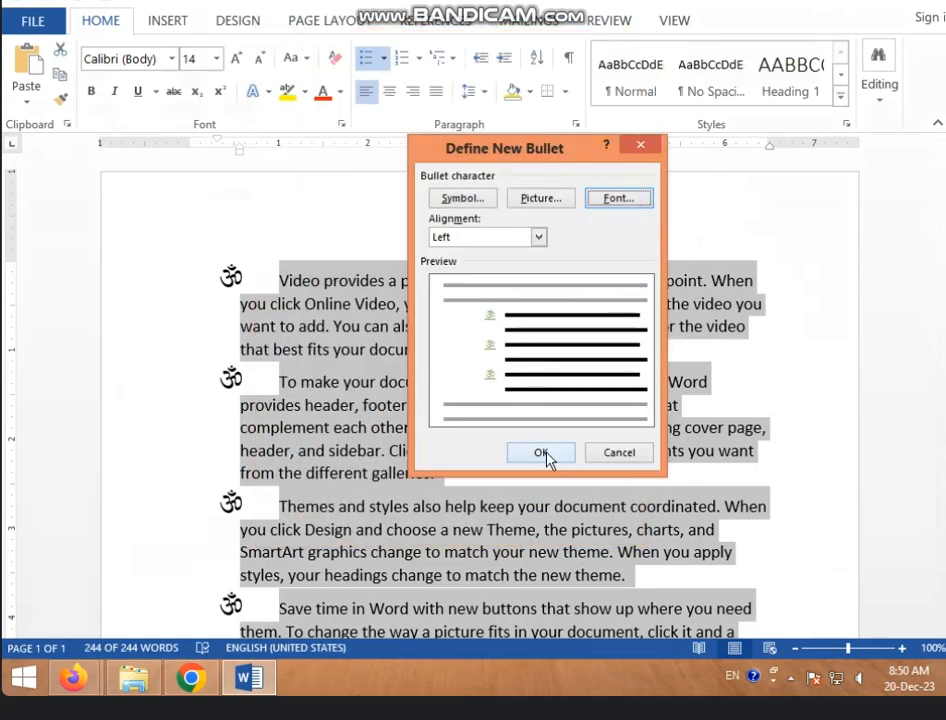
{"action": "left_click", "coordinate": [541, 454]}
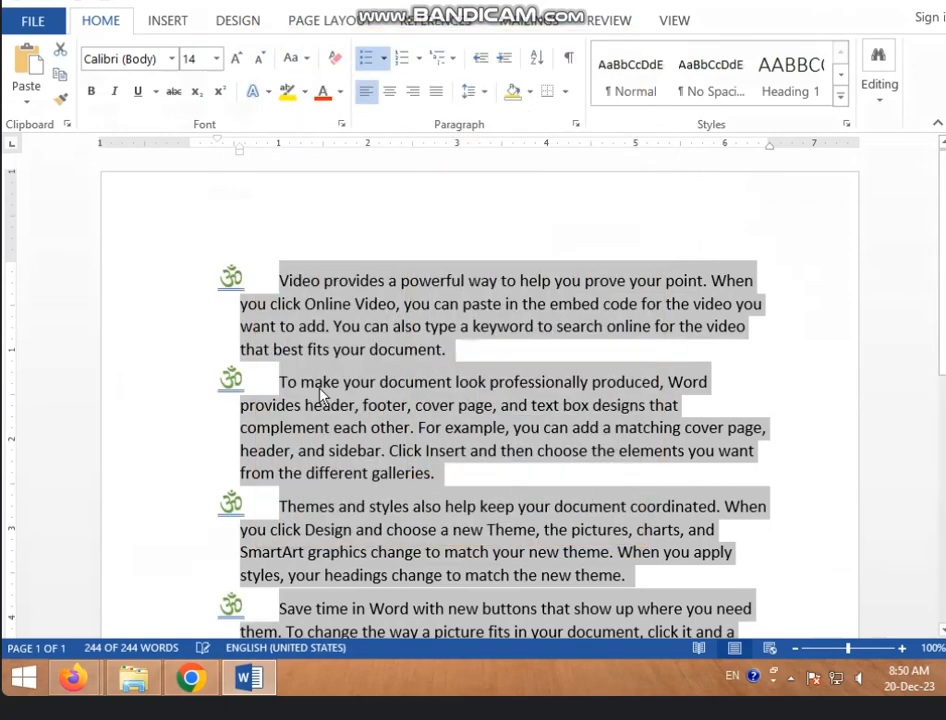
{"action": "left_click", "coordinate": [193, 533]}
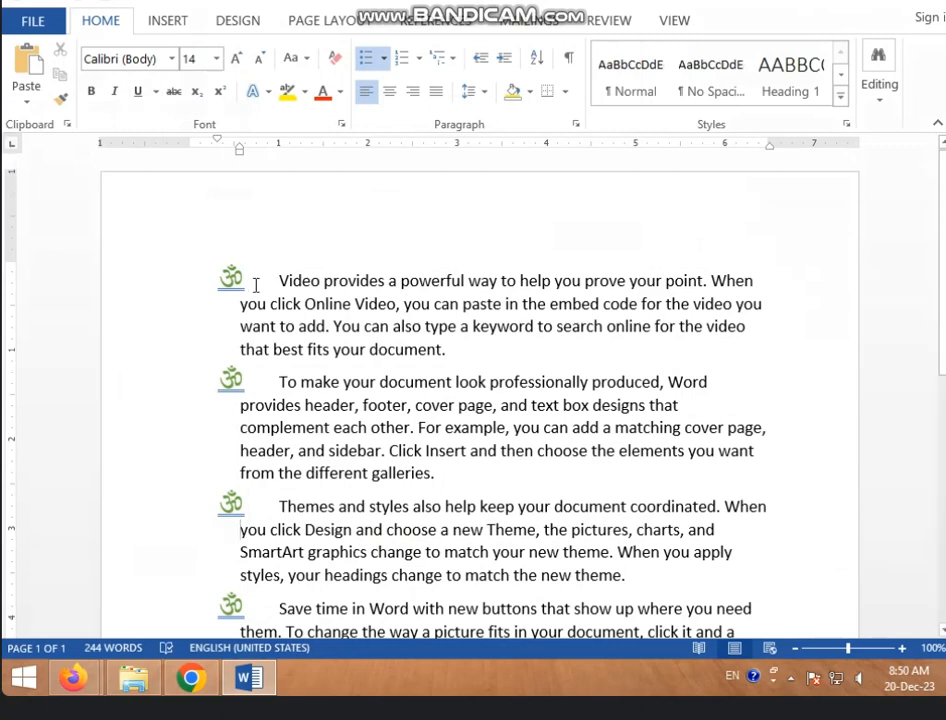
Start defining a new picture bullet for the whole document and search Bing images for RADHE
{"action": "key", "text": "ctrl+a"}
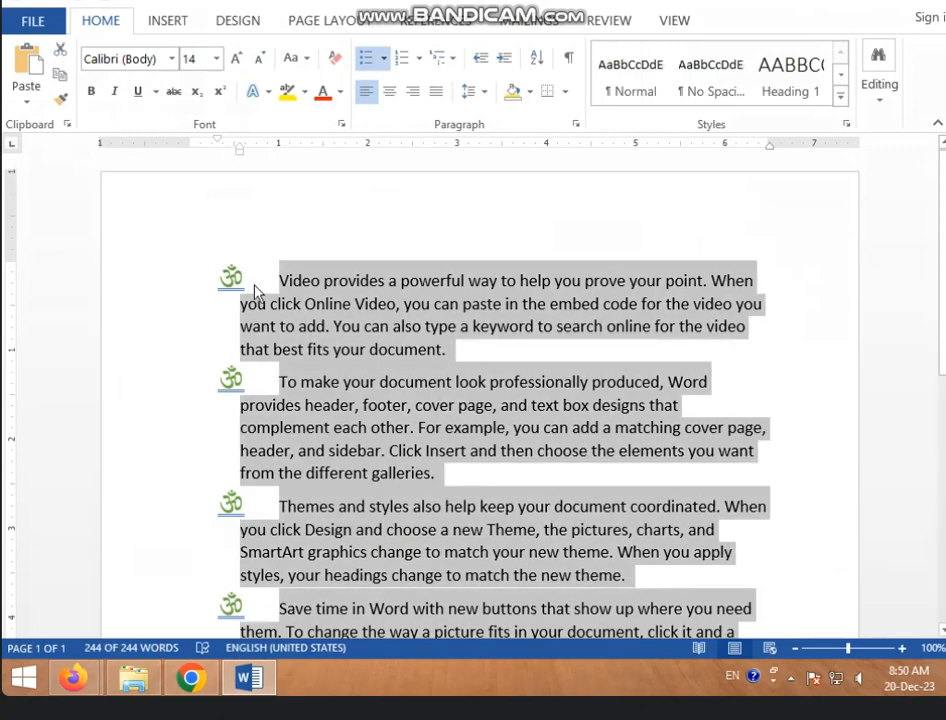
{"action": "left_click", "coordinate": [384, 59]}
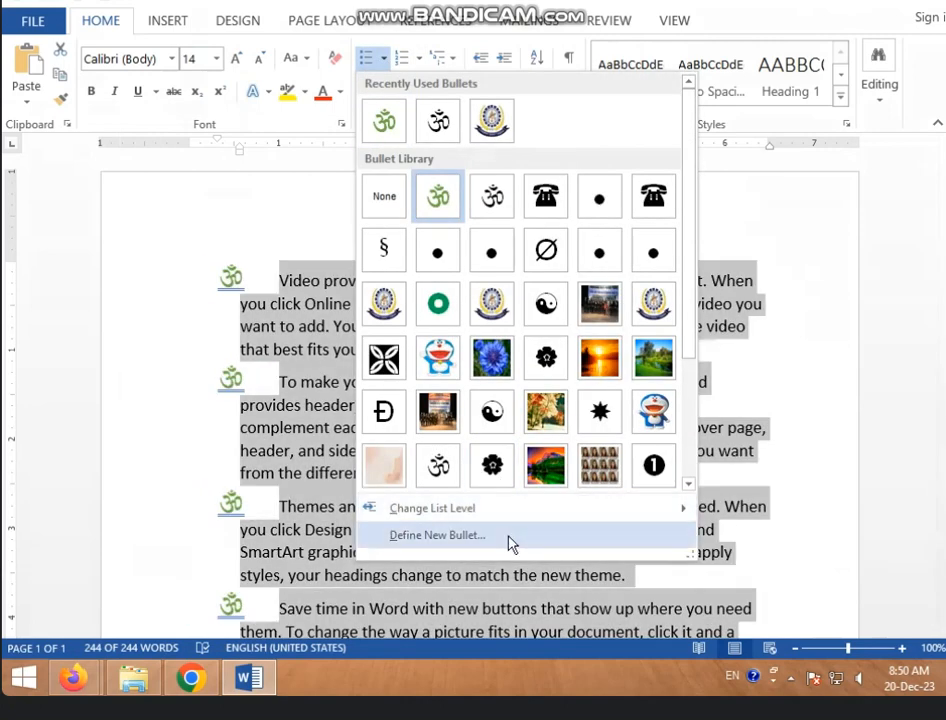
{"action": "left_click", "coordinate": [500, 537]}
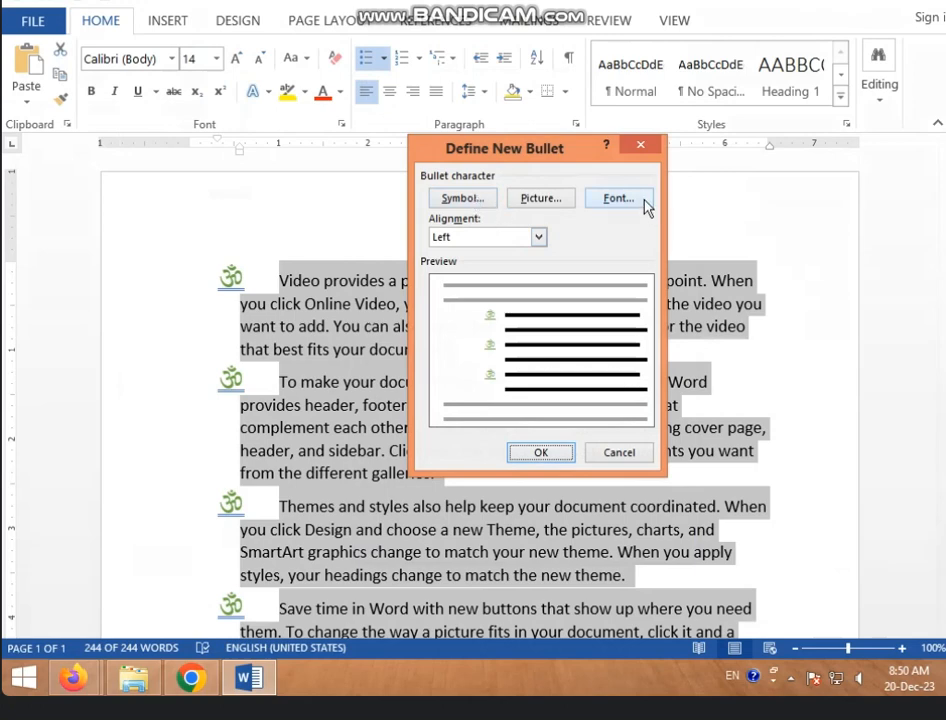
{"action": "left_click", "coordinate": [560, 203]}
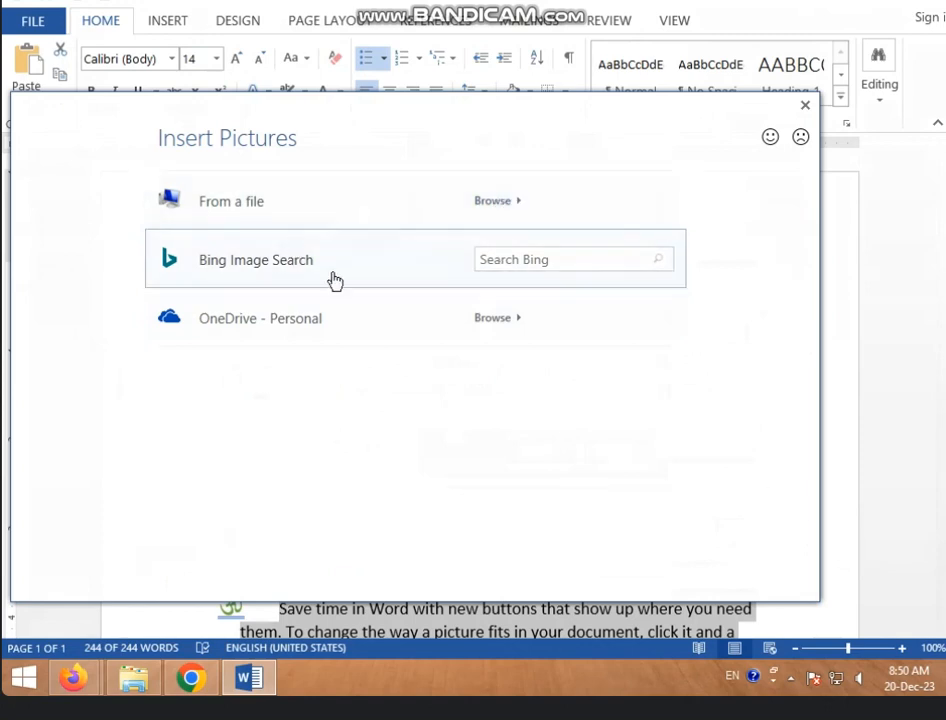
{"action": "left_click", "coordinate": [521, 258]}
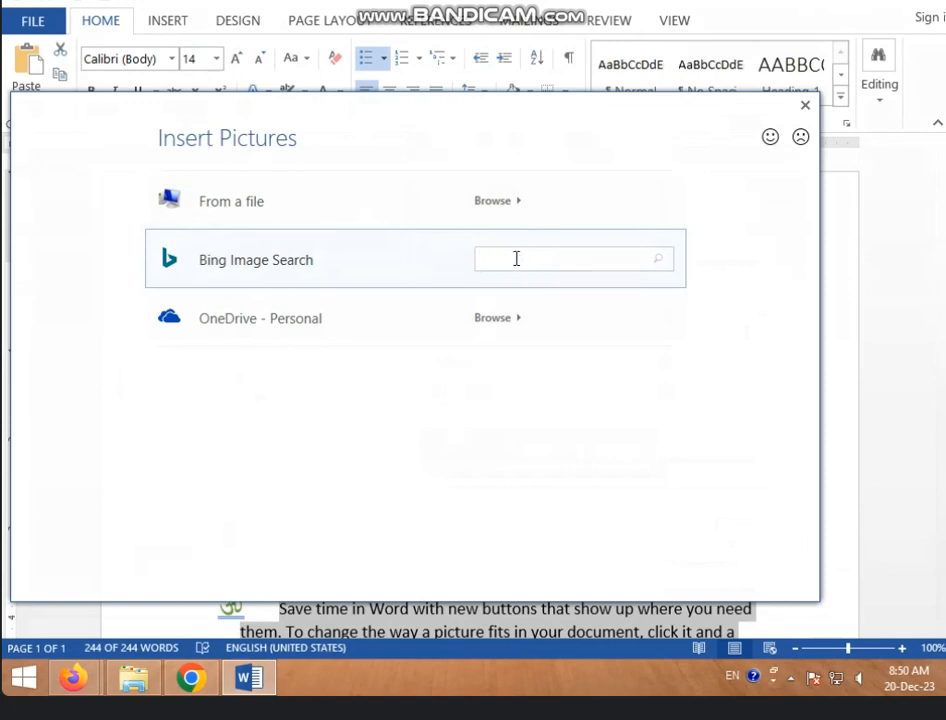
{"action": "type", "text": "RADHE"}
{"action": "key", "text": "Return"}
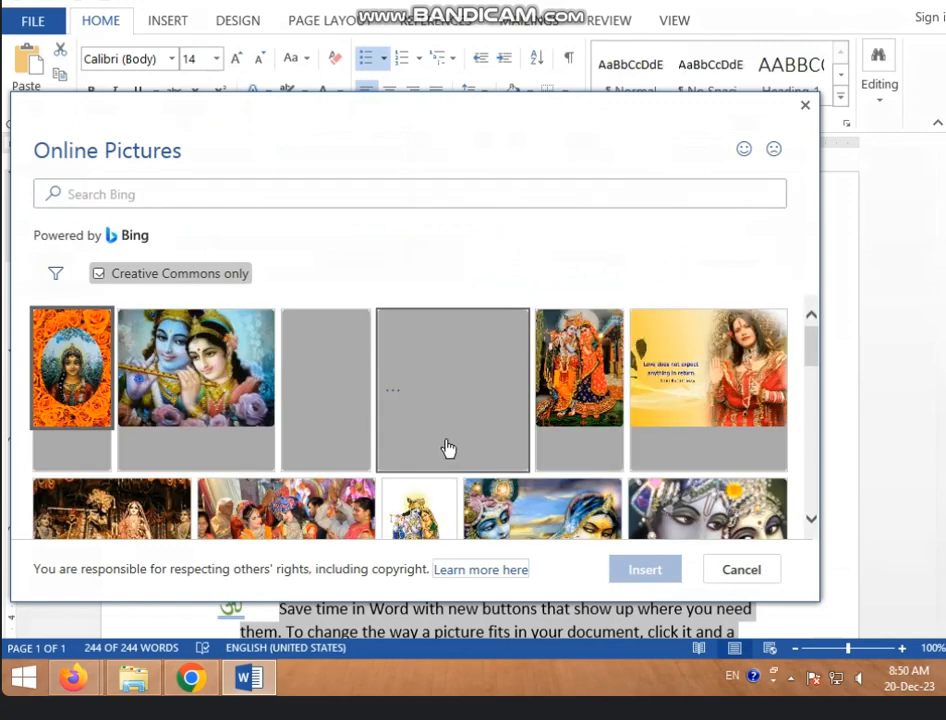
Look through the Creative Commons picture results and turn off the Creative Commons only filter
{"action": "scroll", "coordinate": [465, 440], "scroll_direction": "down", "scroll_amount": 3}
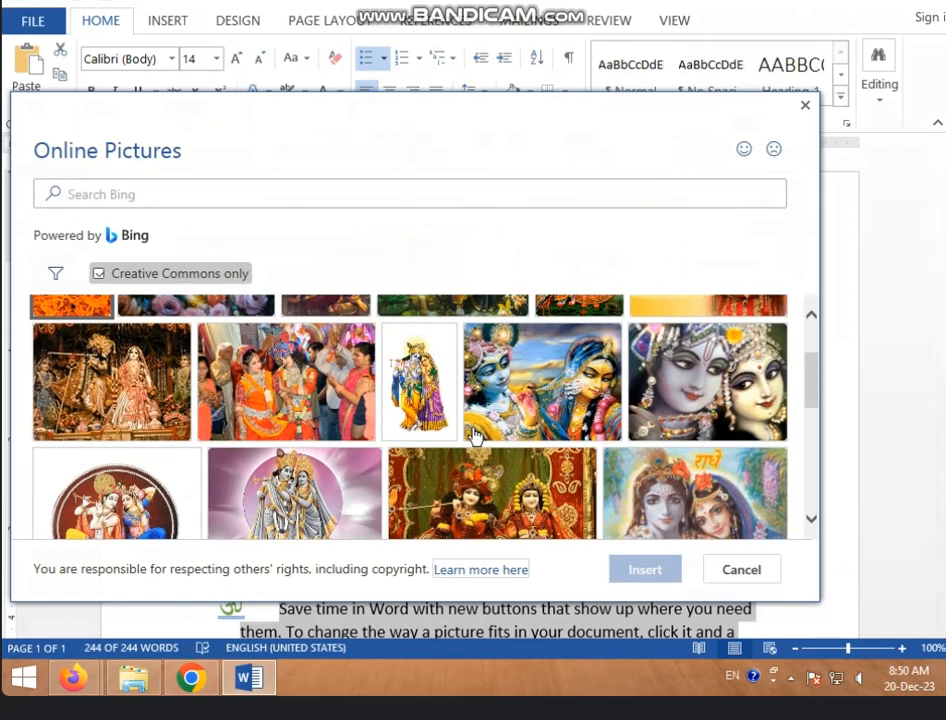
{"action": "scroll", "coordinate": [474, 437], "scroll_direction": "down", "scroll_amount": 5}
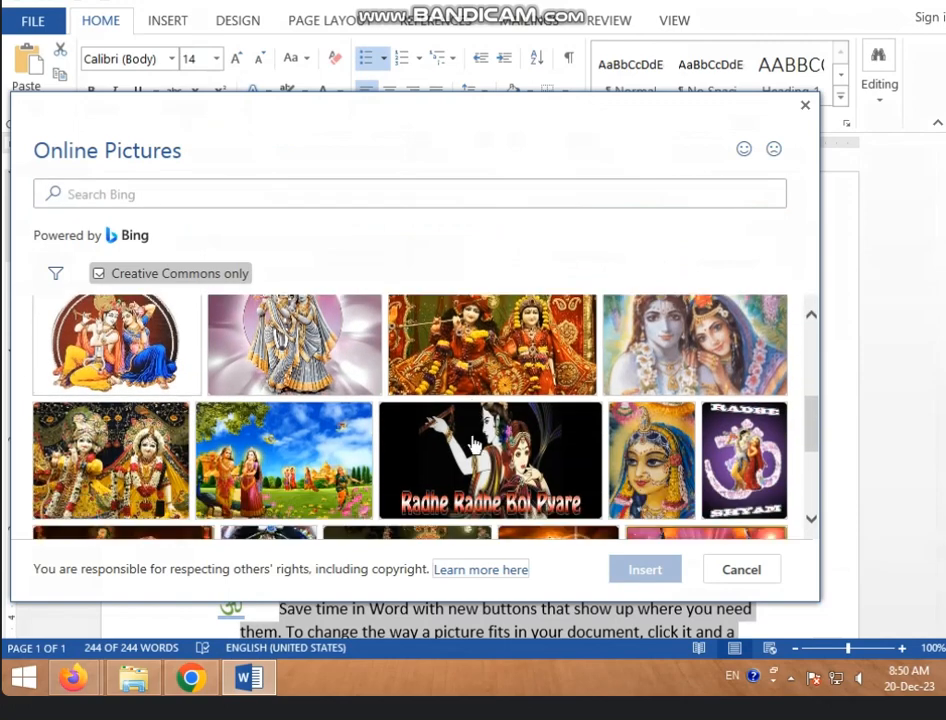
{"action": "scroll", "coordinate": [474, 440], "scroll_direction": "down", "scroll_amount": 10}
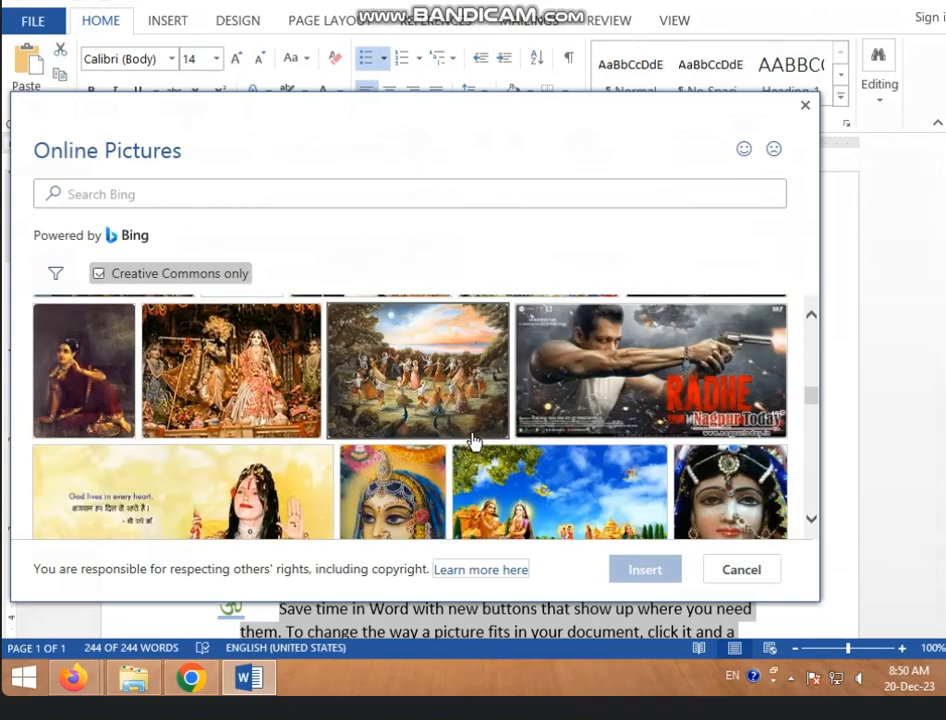
{"action": "scroll", "coordinate": [474, 440], "scroll_direction": "down", "scroll_amount": 10}
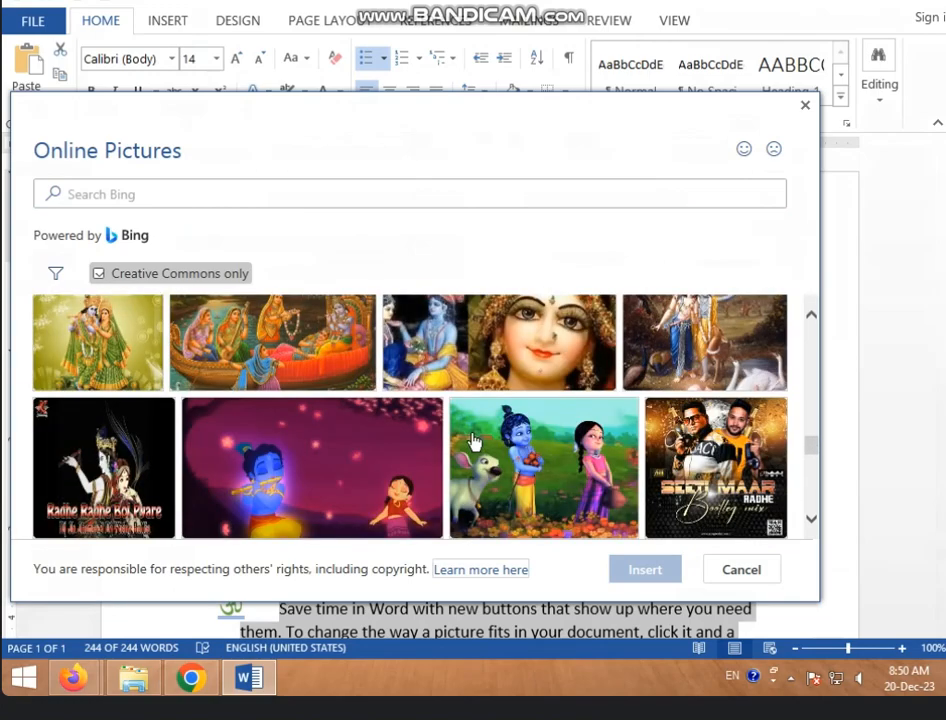
{"action": "scroll", "coordinate": [474, 440], "scroll_direction": "down", "scroll_amount": 2}
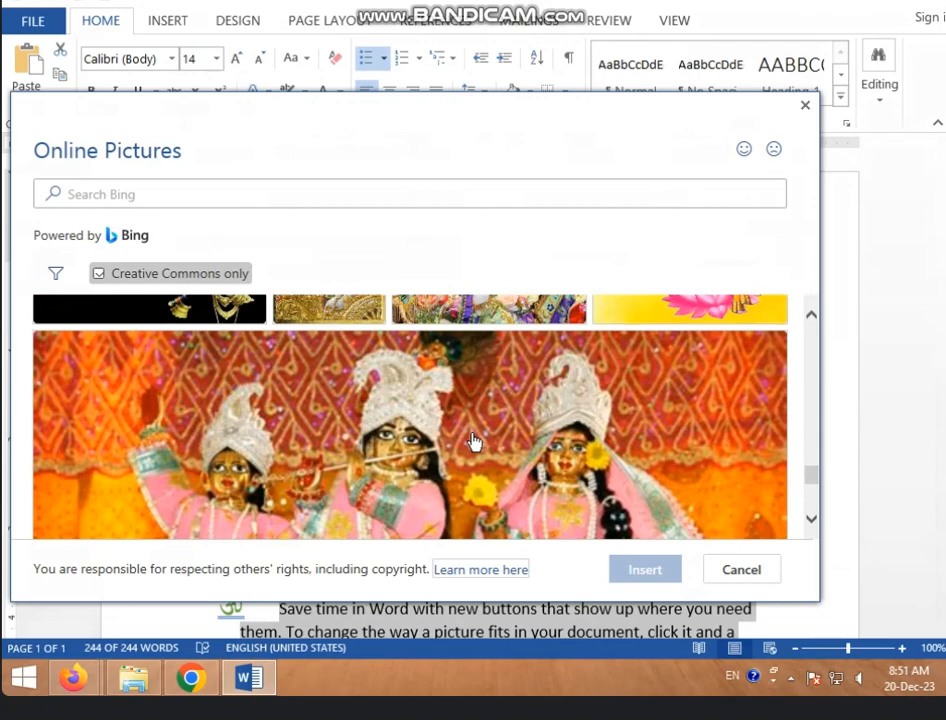
{"action": "scroll", "coordinate": [474, 440], "scroll_direction": "down", "scroll_amount": 10}
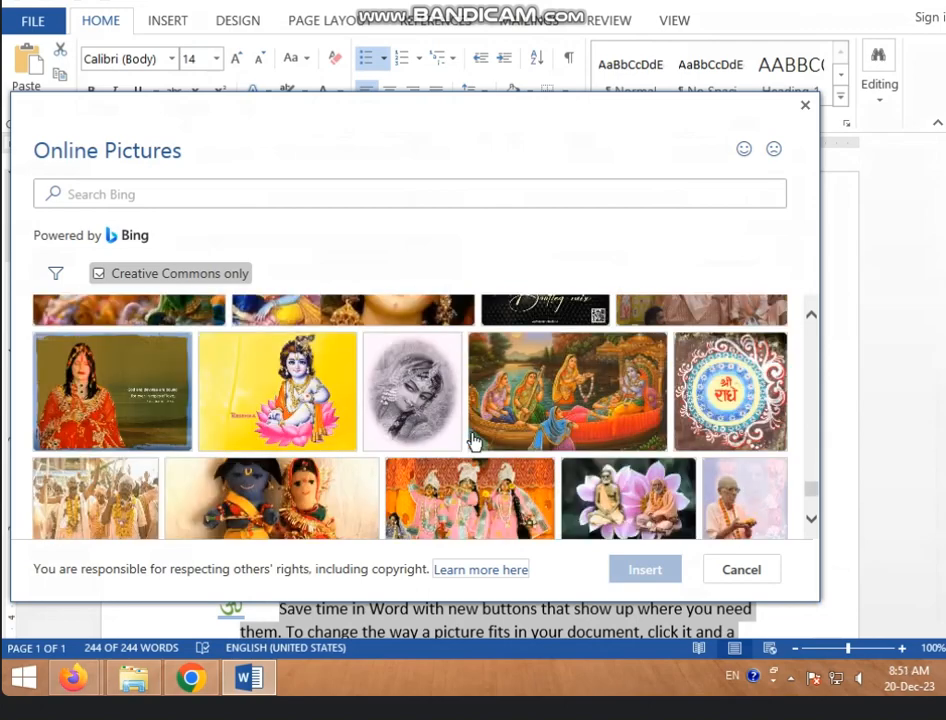
{"action": "scroll", "coordinate": [474, 440], "scroll_direction": "up", "scroll_amount": 10}
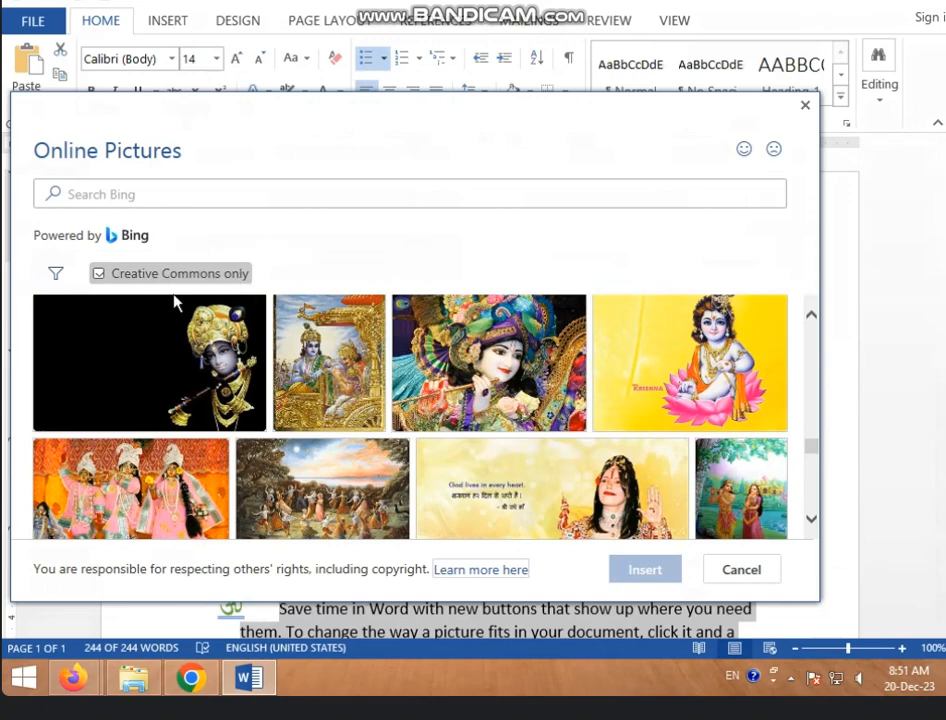
{"action": "left_click", "coordinate": [140, 273]}
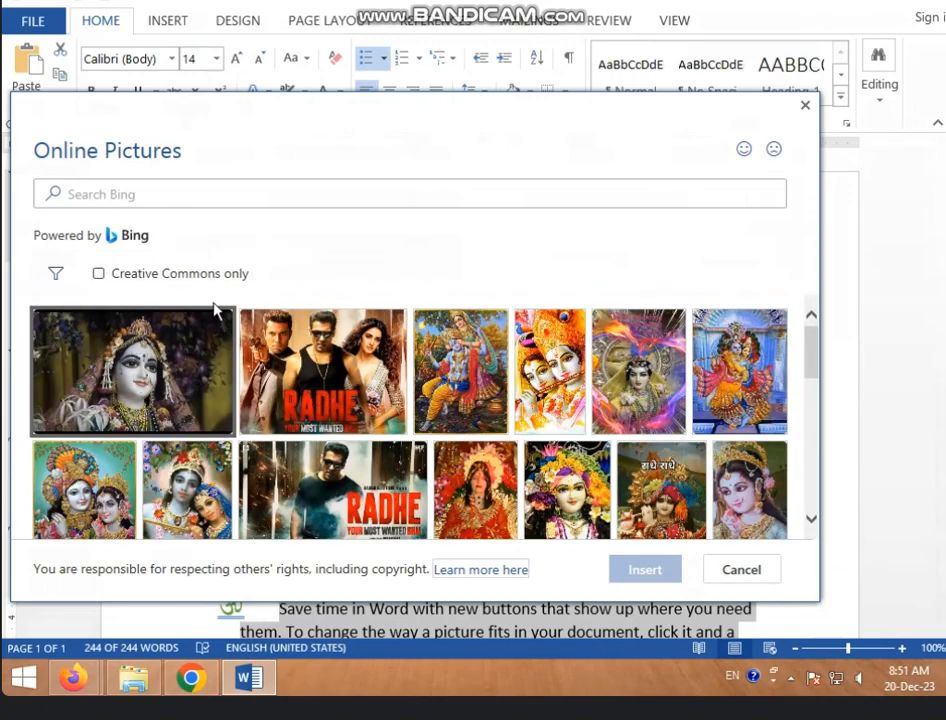
Insert the portrait of the woman in a pale ornate headdress and apply it as the list's bullet
{"action": "scroll", "coordinate": [271, 418], "scroll_direction": "down", "scroll_amount": 3}
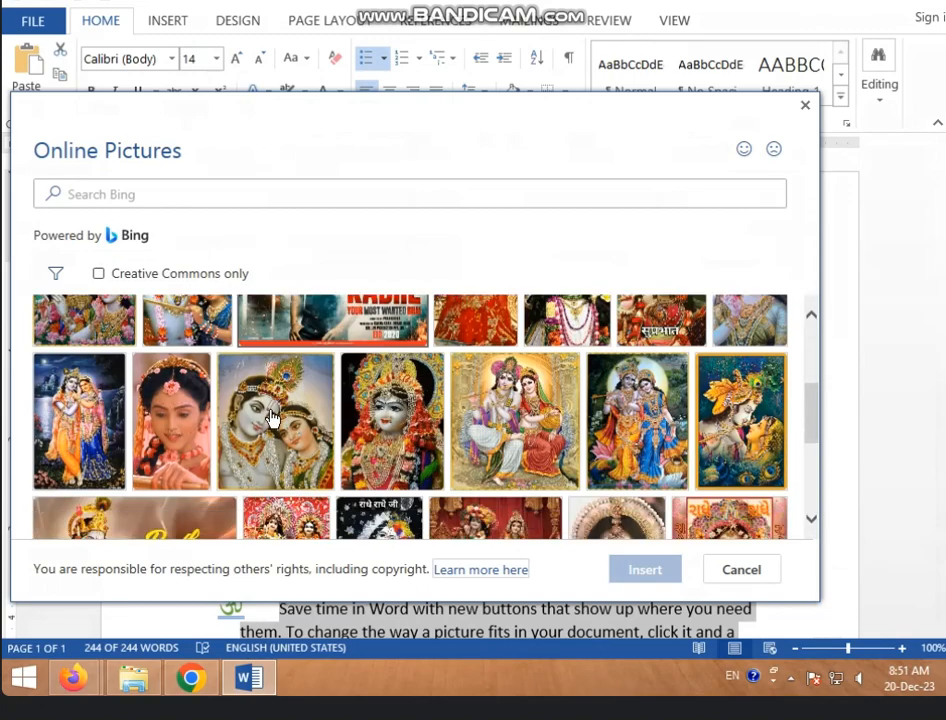
{"action": "scroll", "coordinate": [271, 418], "scroll_direction": "down", "scroll_amount": 2}
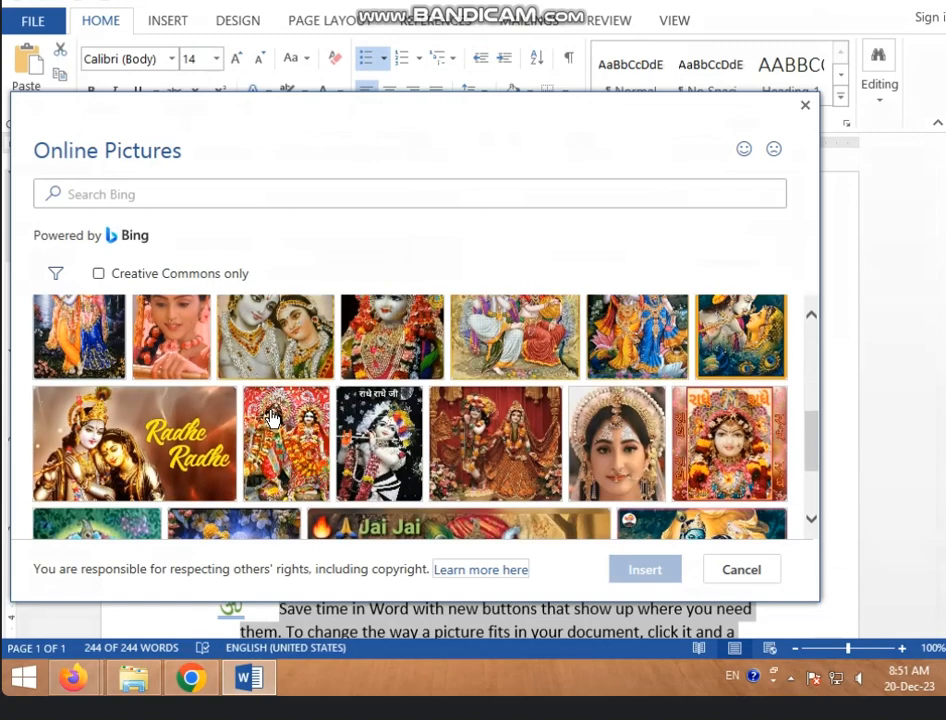
{"action": "left_click", "coordinate": [630, 438]}
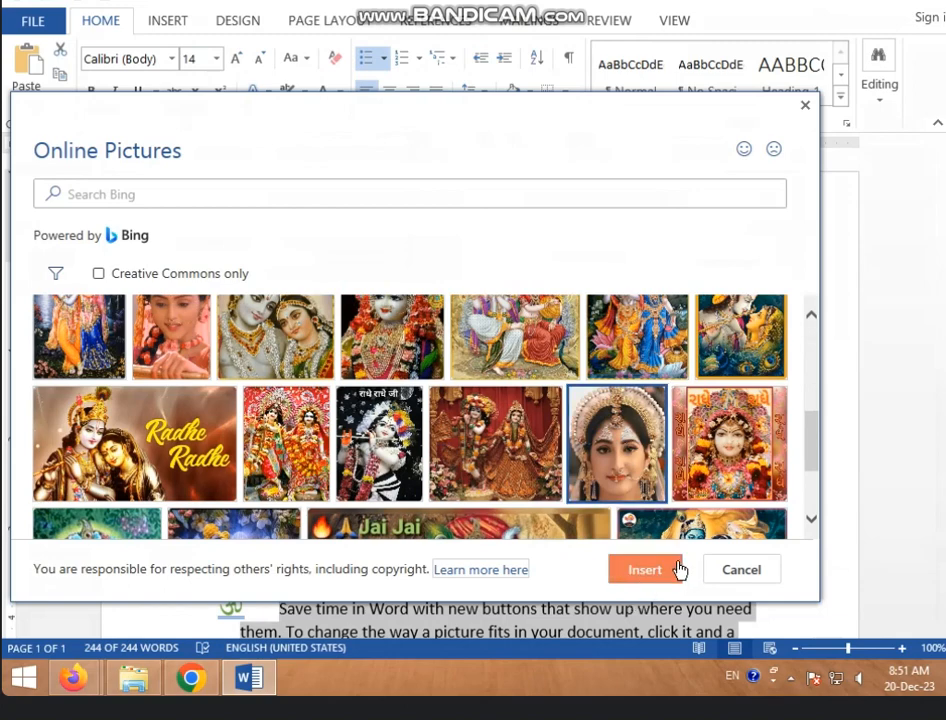
{"action": "left_click", "coordinate": [632, 576]}
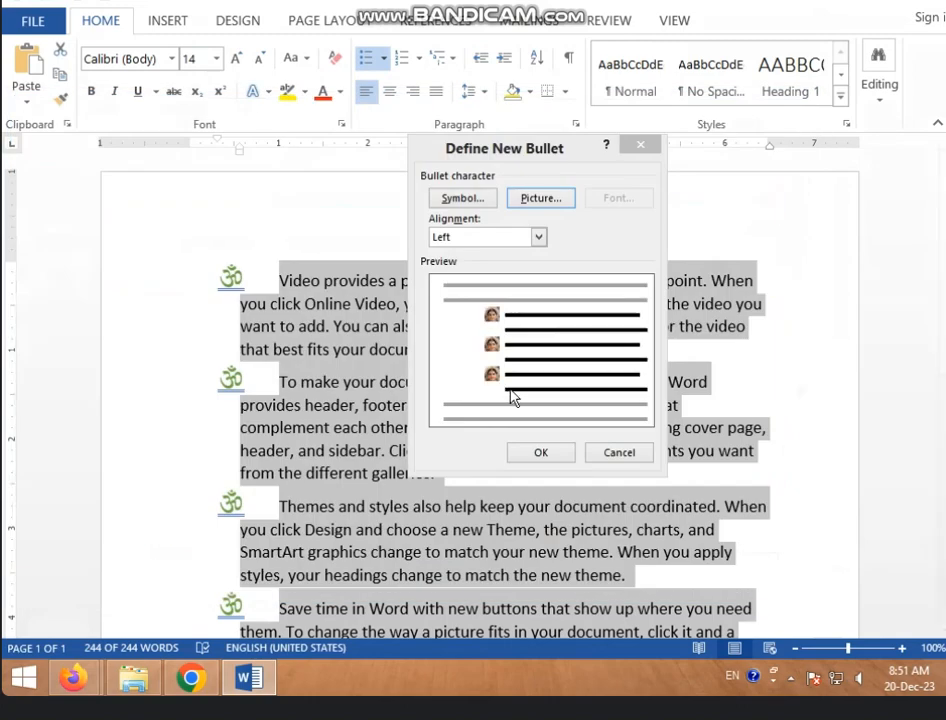
{"action": "left_click", "coordinate": [532, 455]}
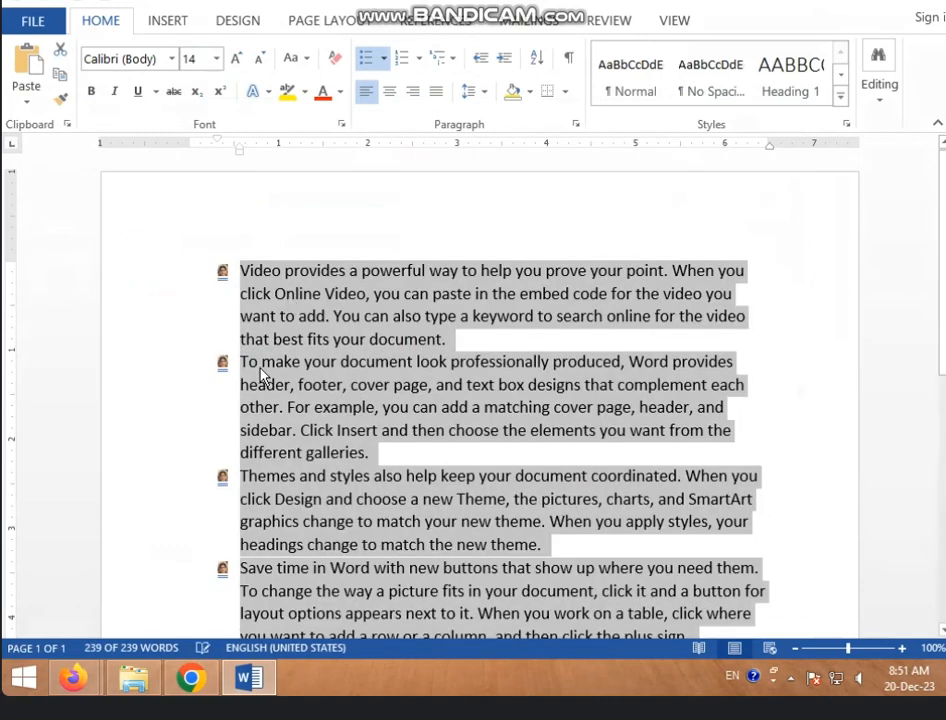
{"action": "left_click", "coordinate": [237, 519]}
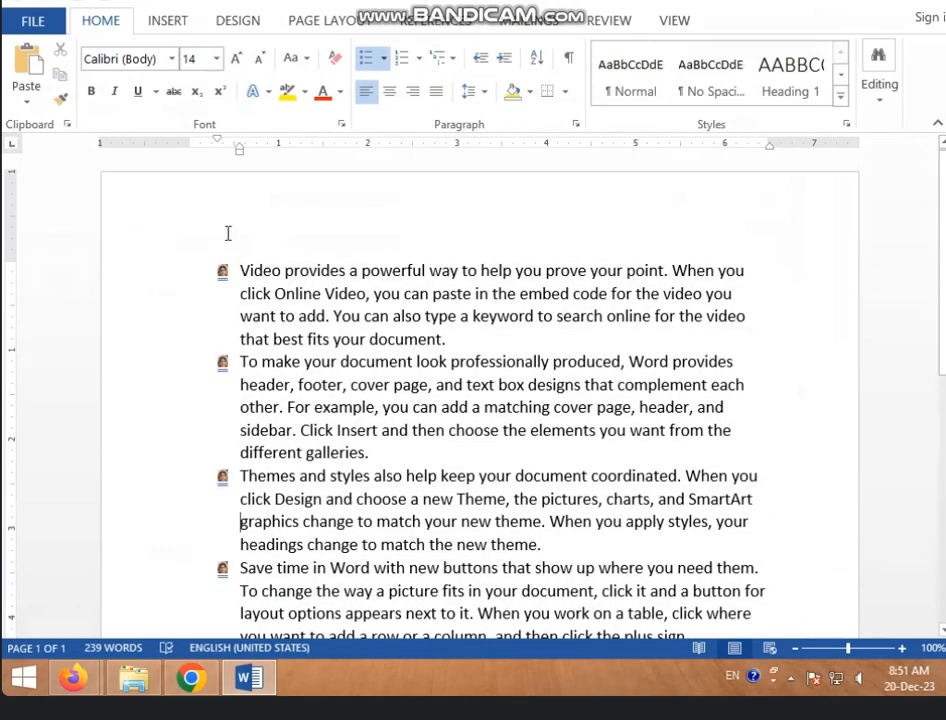
Select the list's picture bullets and enlarge them by five font size increments
{"action": "left_click", "coordinate": [222, 271]}
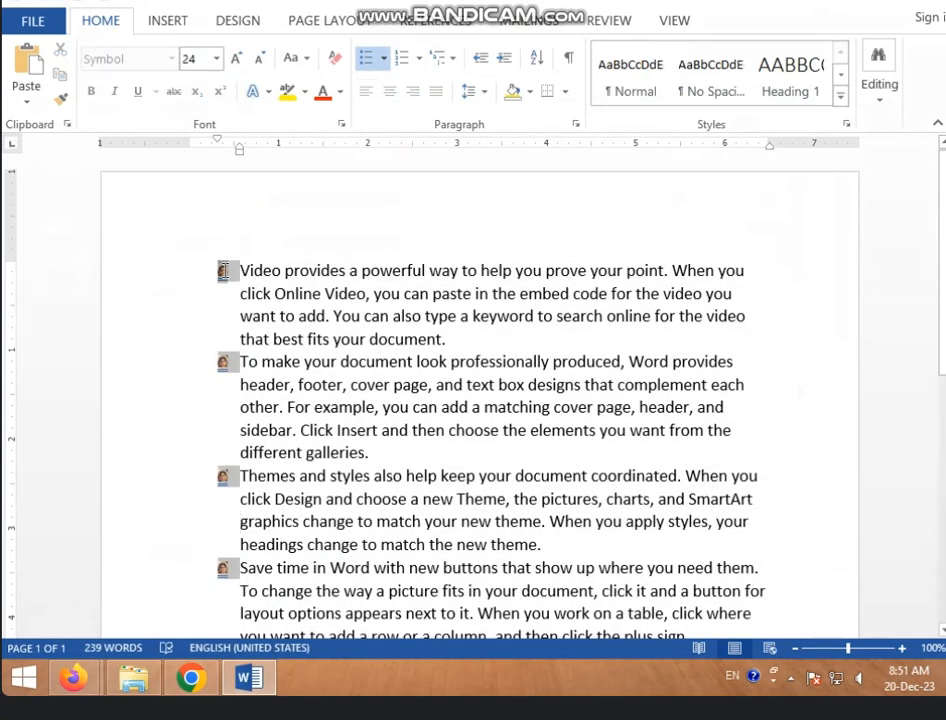
{"action": "left_click", "coordinate": [238, 58]}
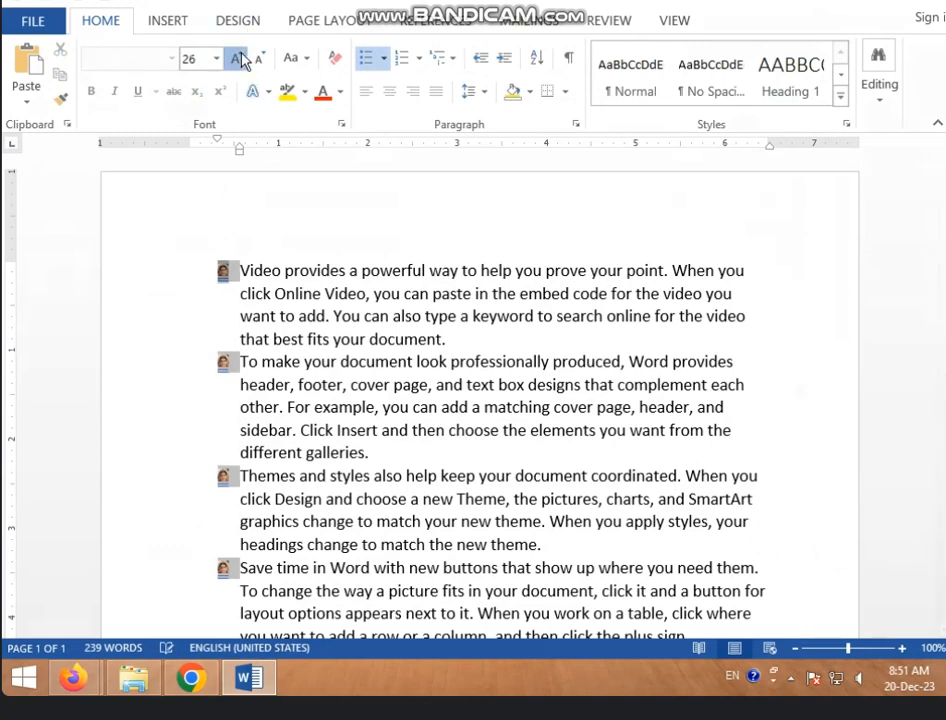
{"action": "left_click", "coordinate": [238, 58]}
{"action": "left_click", "coordinate": [238, 58]}
{"action": "left_click", "coordinate": [238, 58]}
{"action": "left_click", "coordinate": [238, 58]}
{"action": "left_click", "coordinate": [205, 404]}
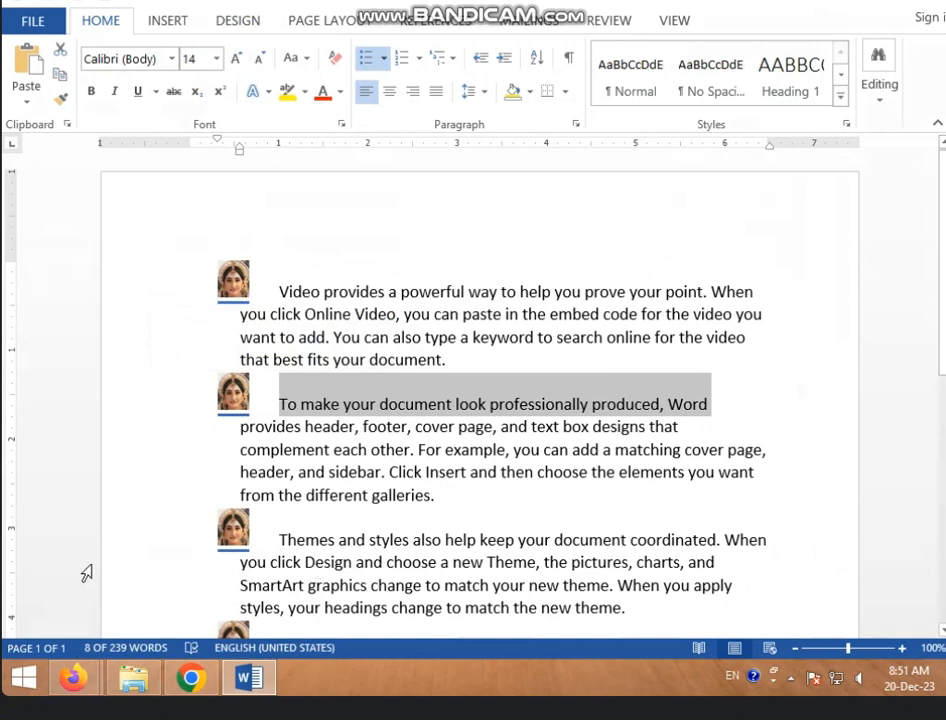
{"action": "left_click", "coordinate": [165, 527]}
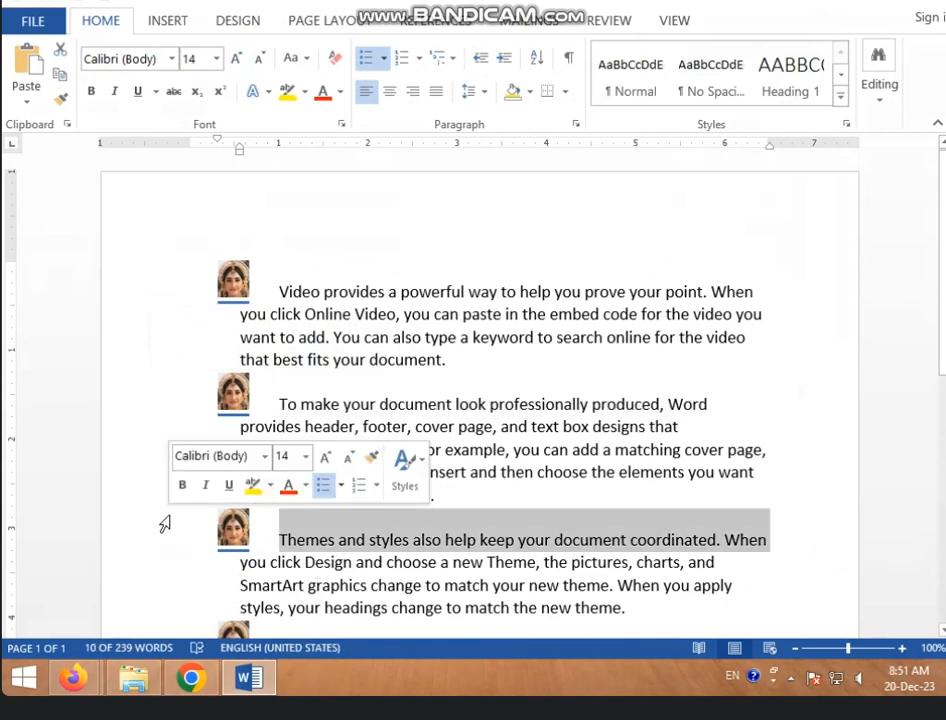
{"action": "left_click", "coordinate": [164, 404]}
{"action": "left_click", "coordinate": [146, 474]}
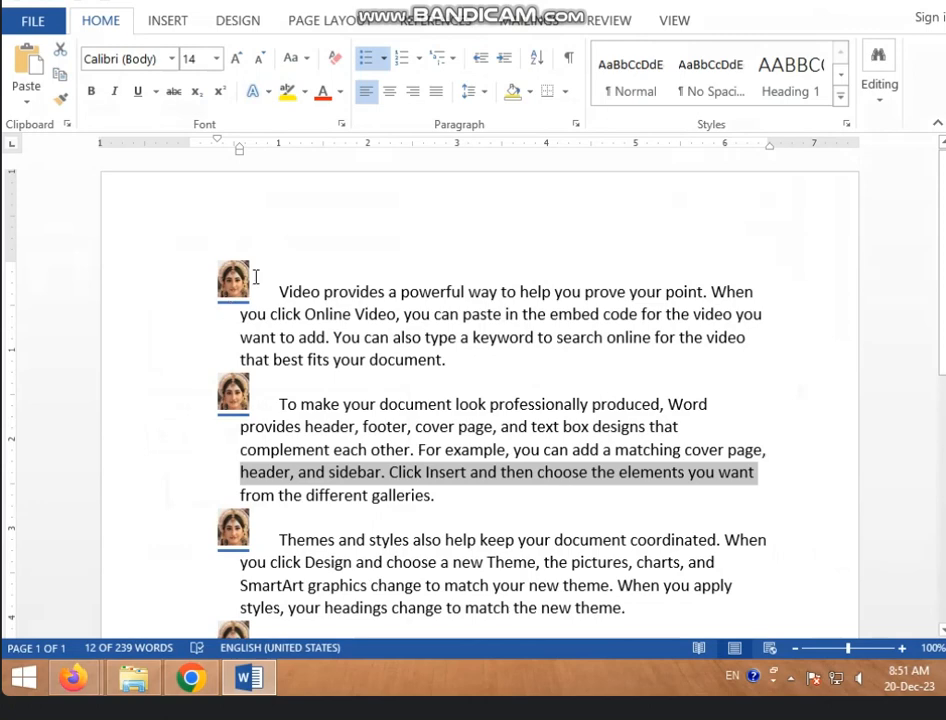
Start defining a new picture bullet for the whole document and browse for a picture from a file
{"action": "key", "text": "ctrl+a"}
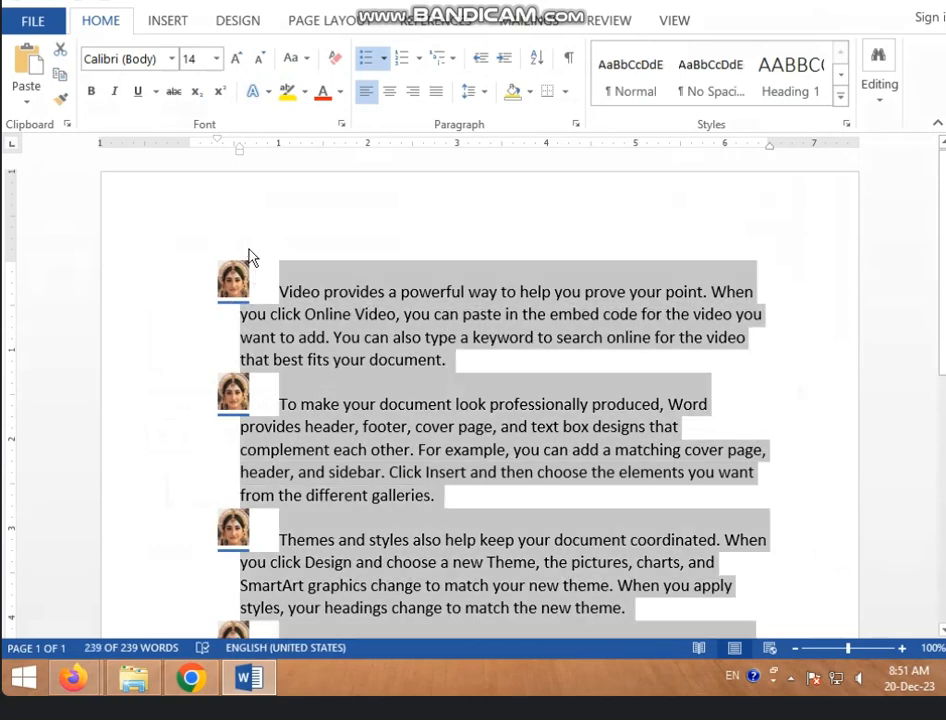
{"action": "left_click", "coordinate": [386, 60]}
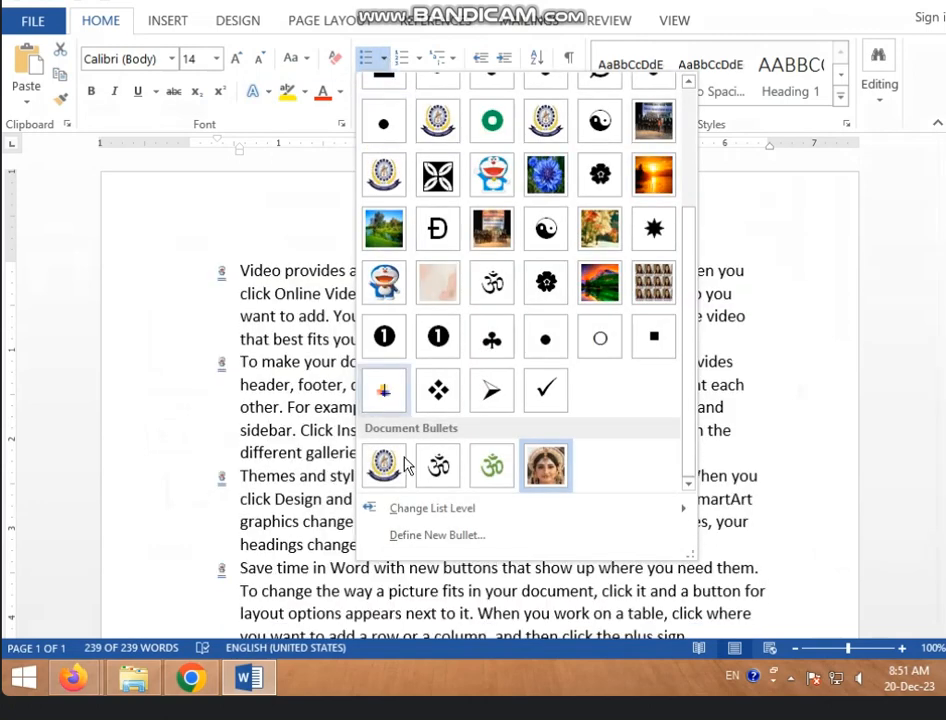
{"action": "left_click", "coordinate": [437, 534]}
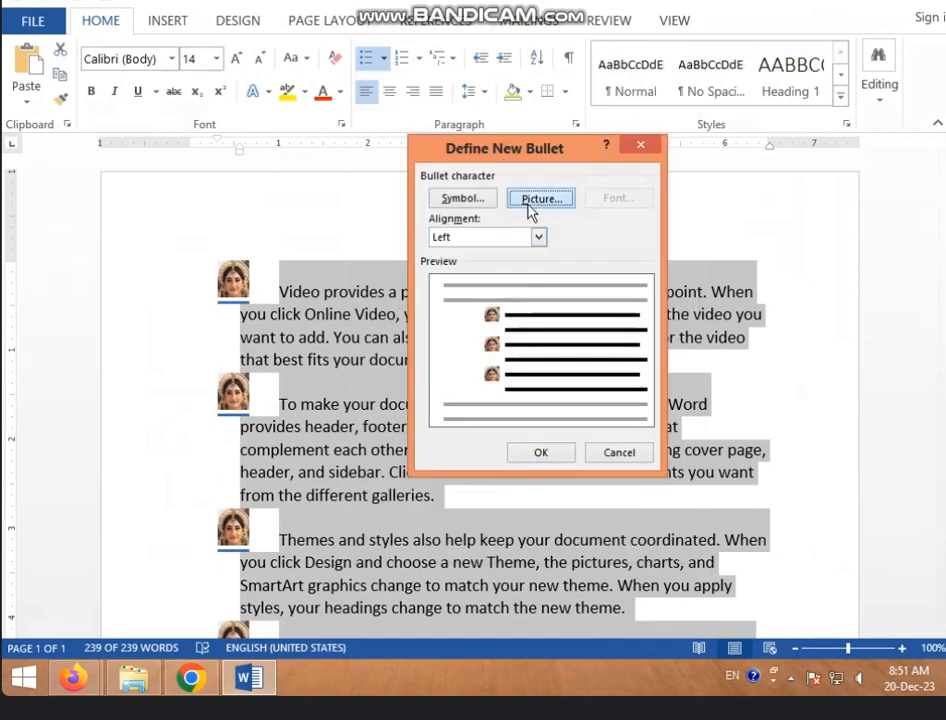
{"action": "left_click", "coordinate": [536, 200]}
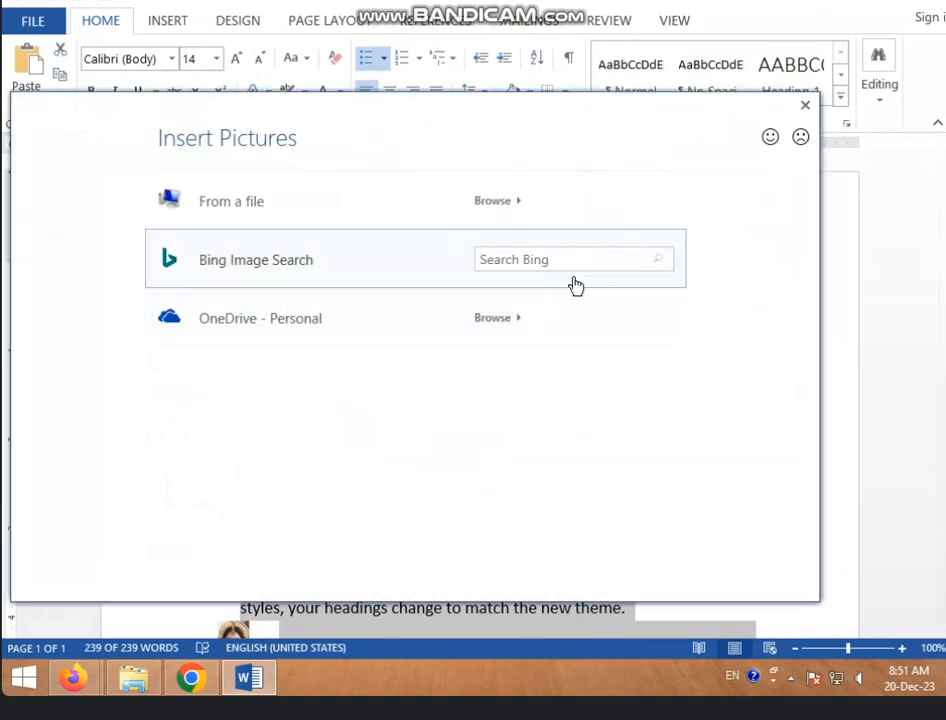
{"action": "left_click", "coordinate": [527, 208]}
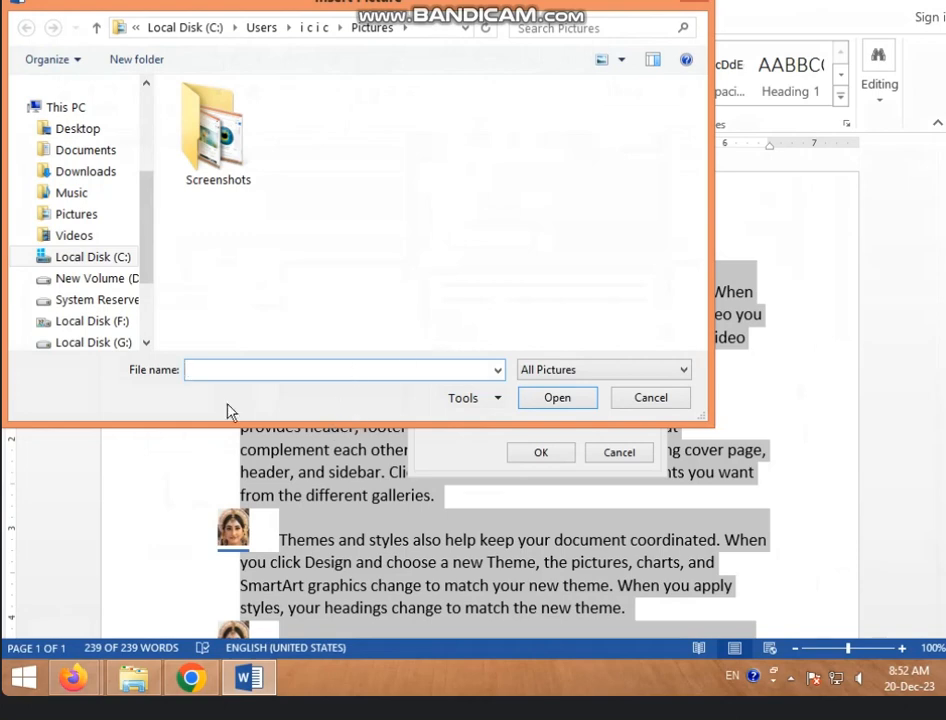
Insert the rose picture 123 from the WALLPAPER folder on Local Disk (F:) and apply it as the list's bullet
{"action": "left_click", "coordinate": [97, 278]}
{"action": "left_click", "coordinate": [113, 321]}
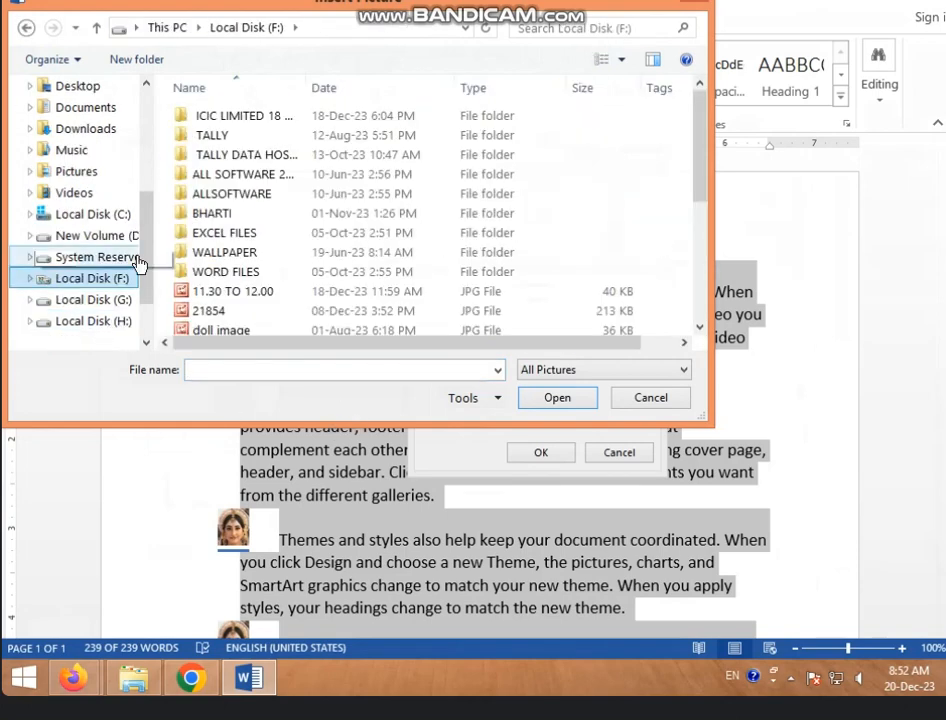
{"action": "left_click", "coordinate": [220, 252]}
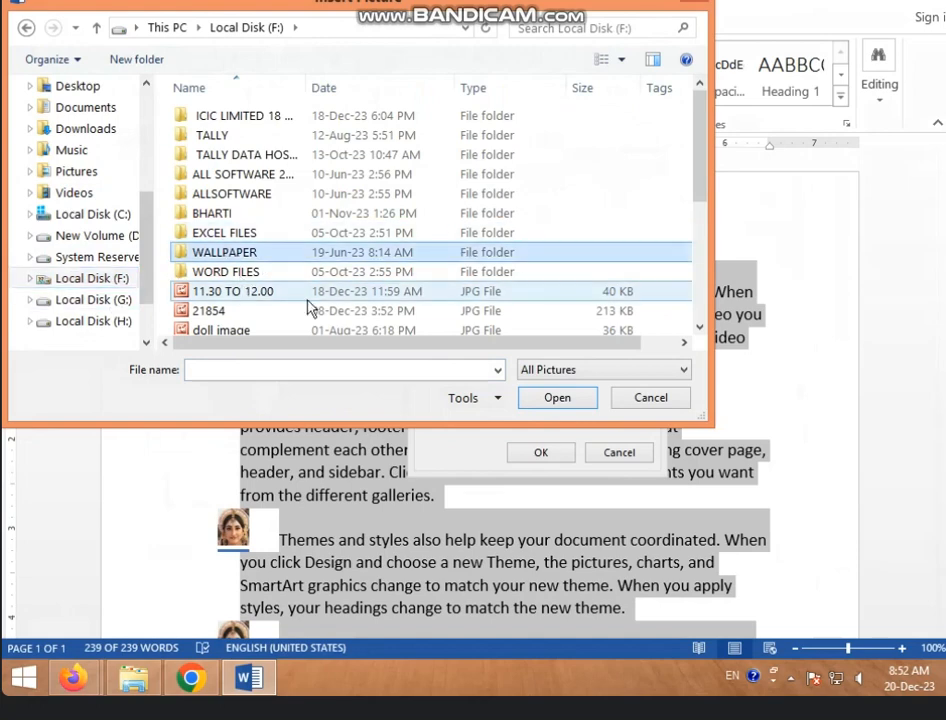
{"action": "left_click", "coordinate": [579, 402]}
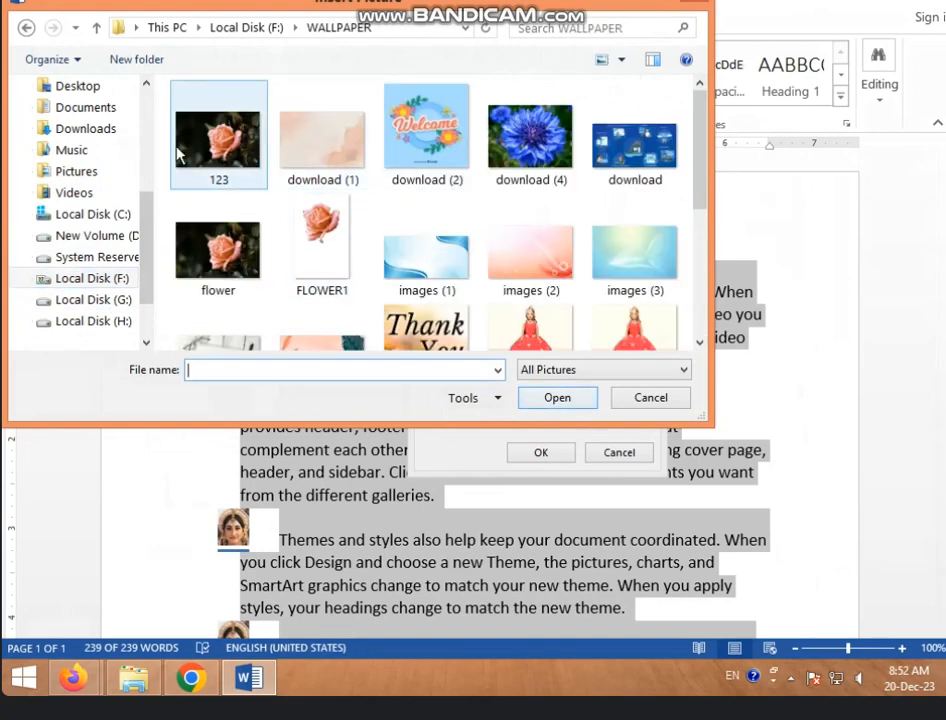
{"action": "left_click", "coordinate": [258, 145]}
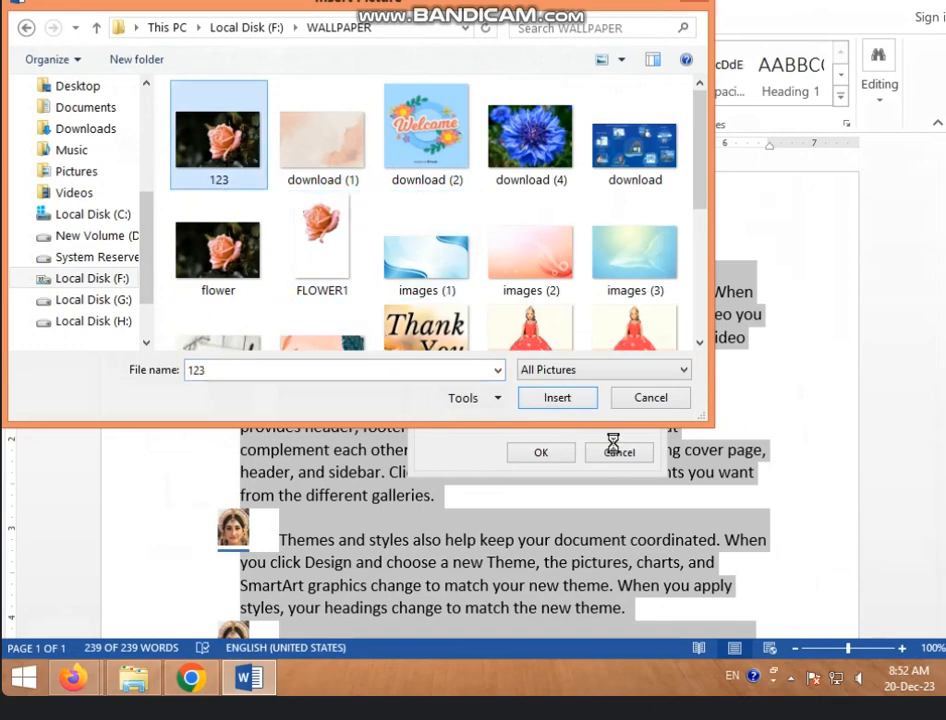
{"action": "left_click", "coordinate": [583, 404]}
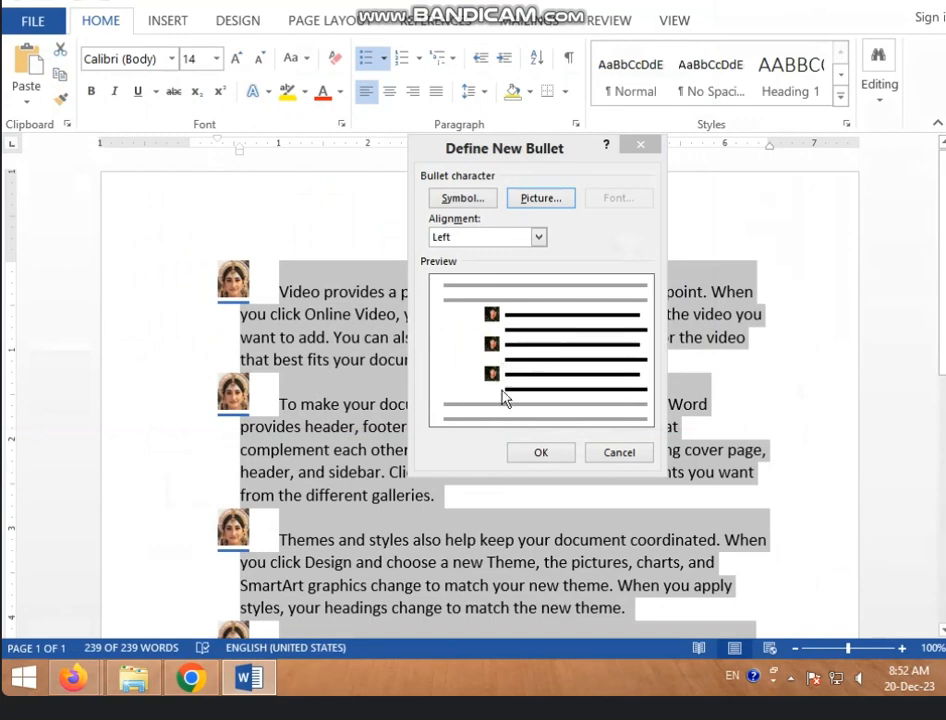
{"action": "left_click", "coordinate": [541, 452]}
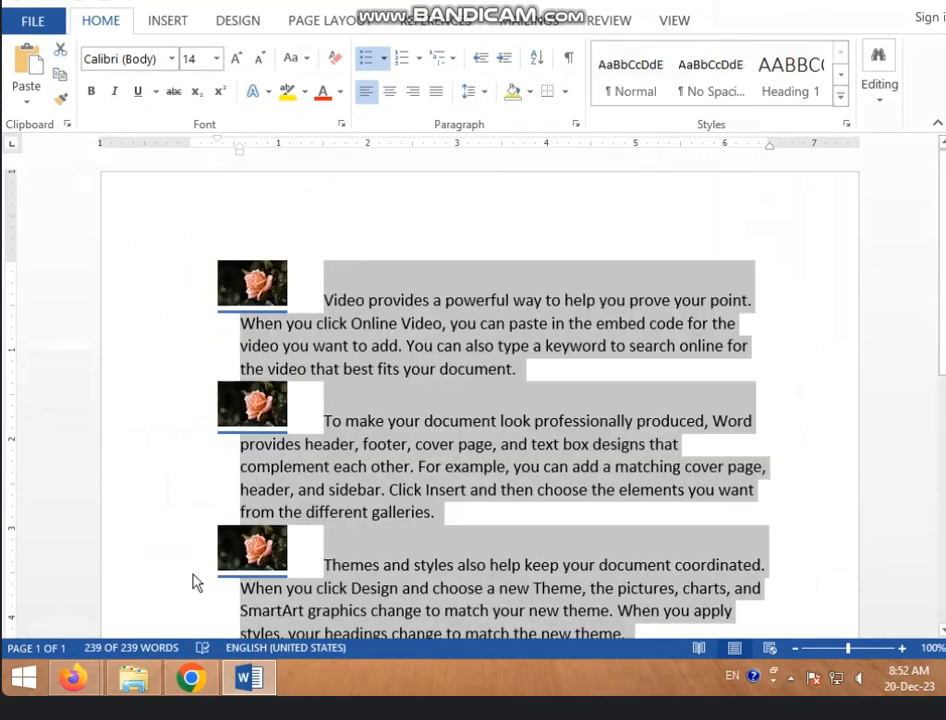
{"action": "left_click", "coordinate": [193, 535]}
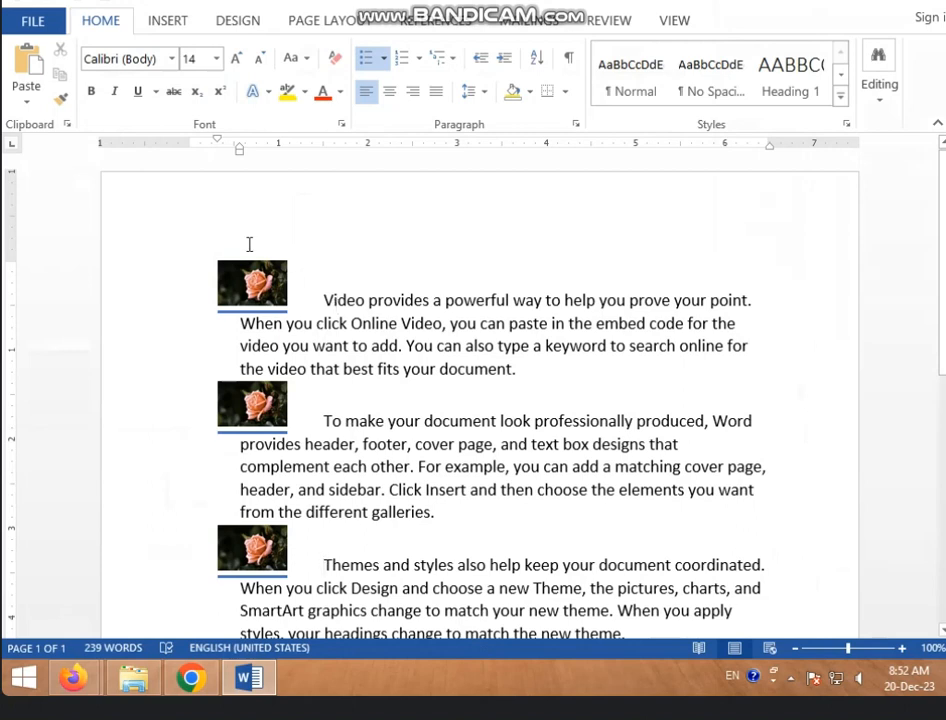
Select the whole document and open the list level choices for its bullets
{"action": "key", "text": "ctrl+a"}
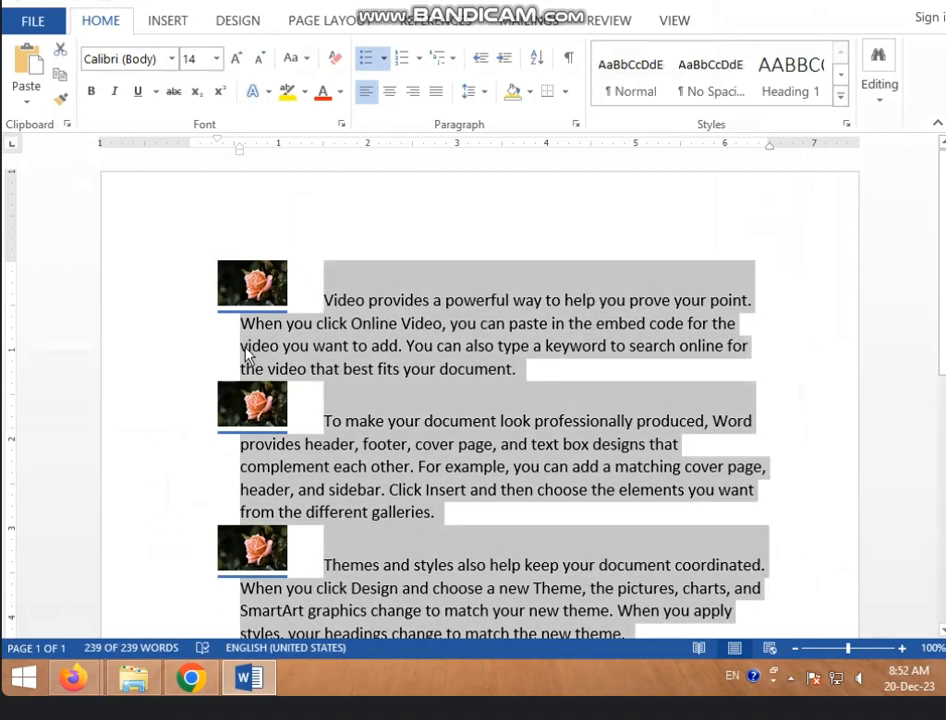
{"action": "left_click", "coordinate": [383, 58]}
{"action": "mouse_move", "coordinate": [438, 520]}
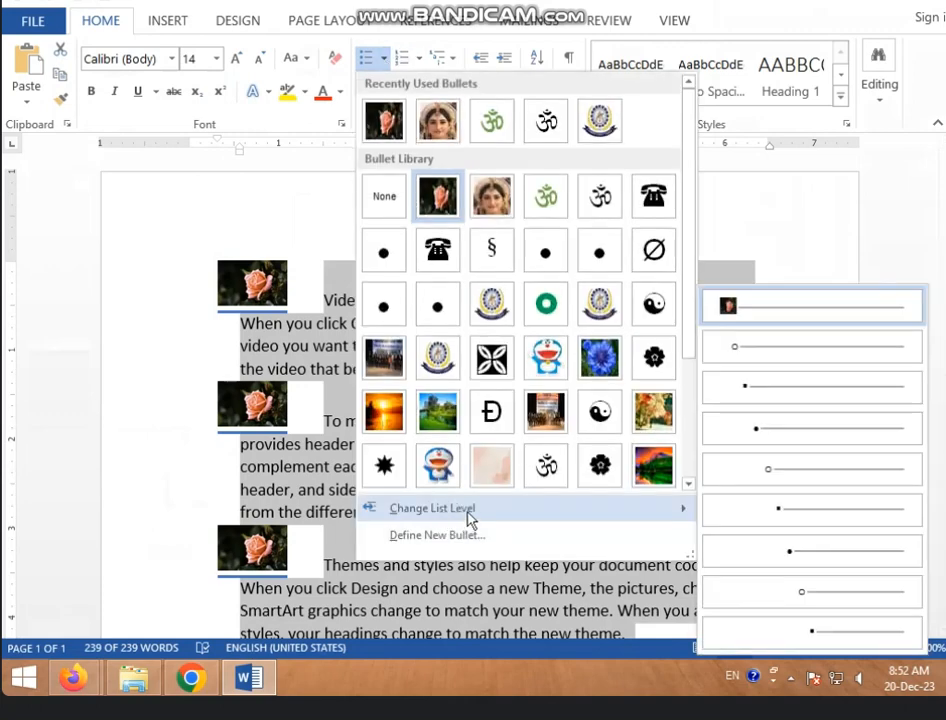